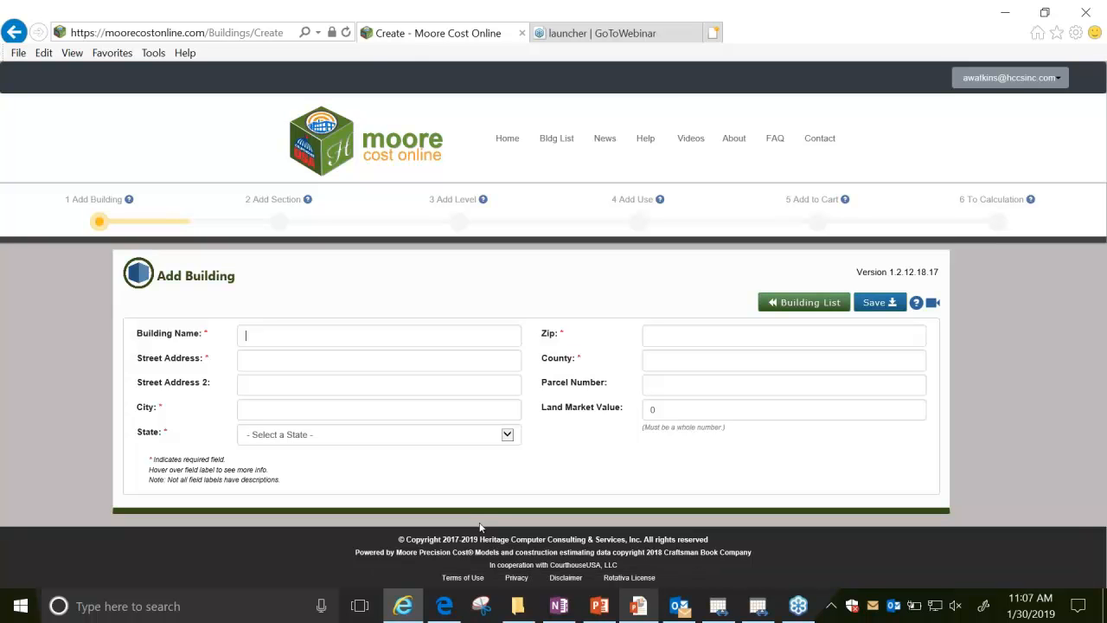
# Name the building JEFAW and fill in its street address and city.
pyautogui.write('JEFAW')
pyautogui.press('Tab')
pyautogui.press('Tab')
pyautogui.press('Tab')
pyautogui.write('Overland Park')
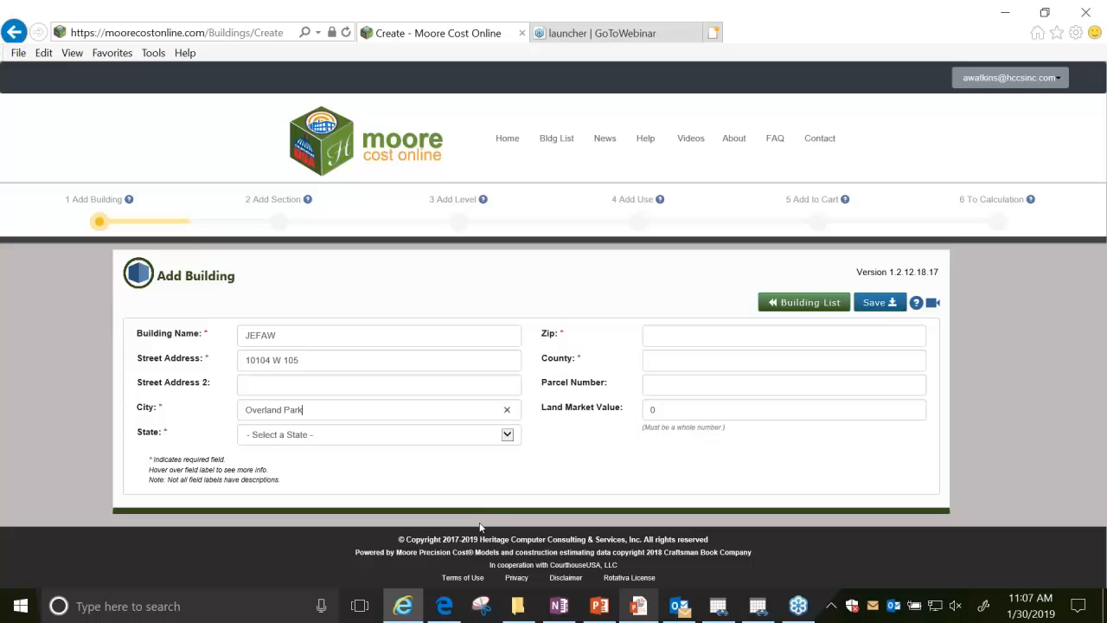
# Select KS - Kansas as the building's state and fill in its zip code and county.
pyautogui.press('Tab')
pyautogui.press('k')
pyautogui.press('Tab')
pyautogui.write('66212')
pyautogui.press('Tab')
pyautogui.write('Johnson')
pyautogui.press('Tab')
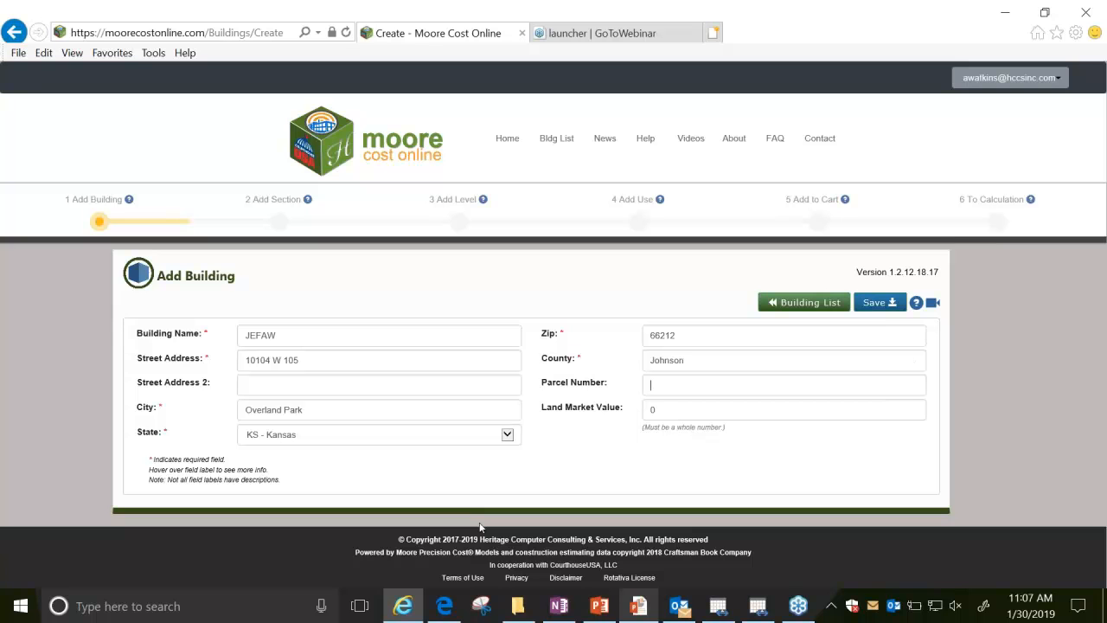
# Paste the parcel number, set the land market value to 172930, and save the building.
pyautogui.hotkey('ctrl', 'v')
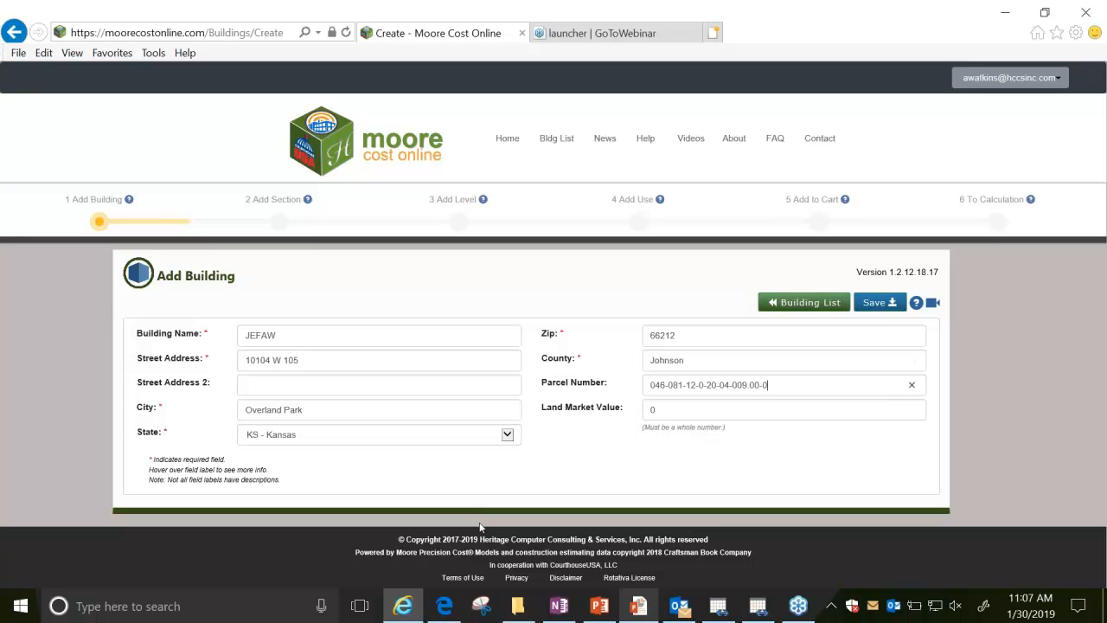
pyautogui.press('Tab')
pyautogui.write('172')
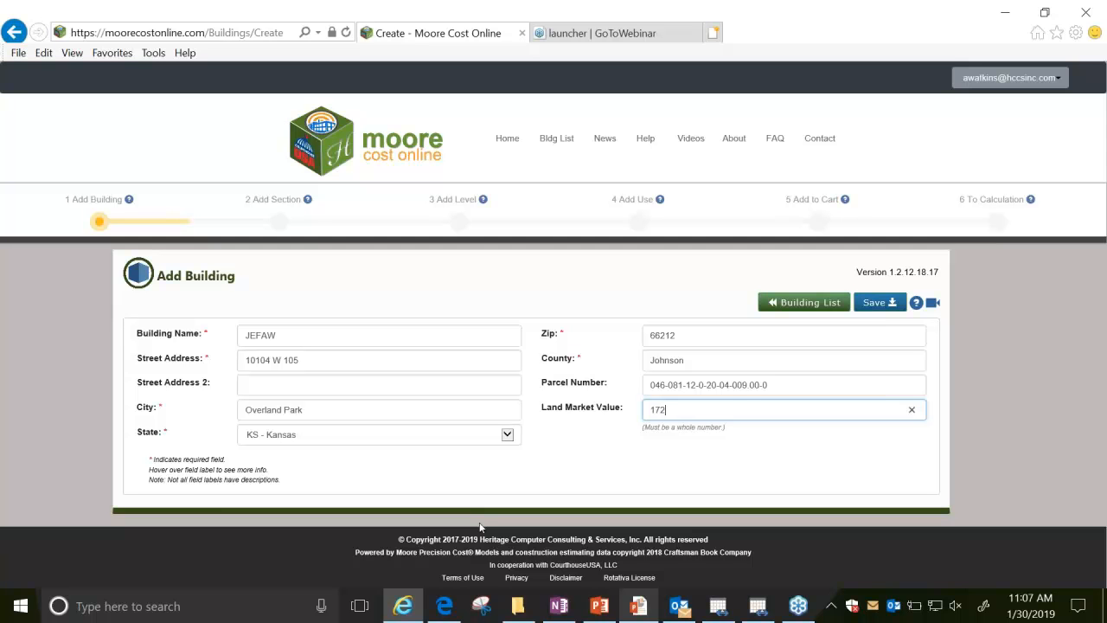
pyautogui.write('930')
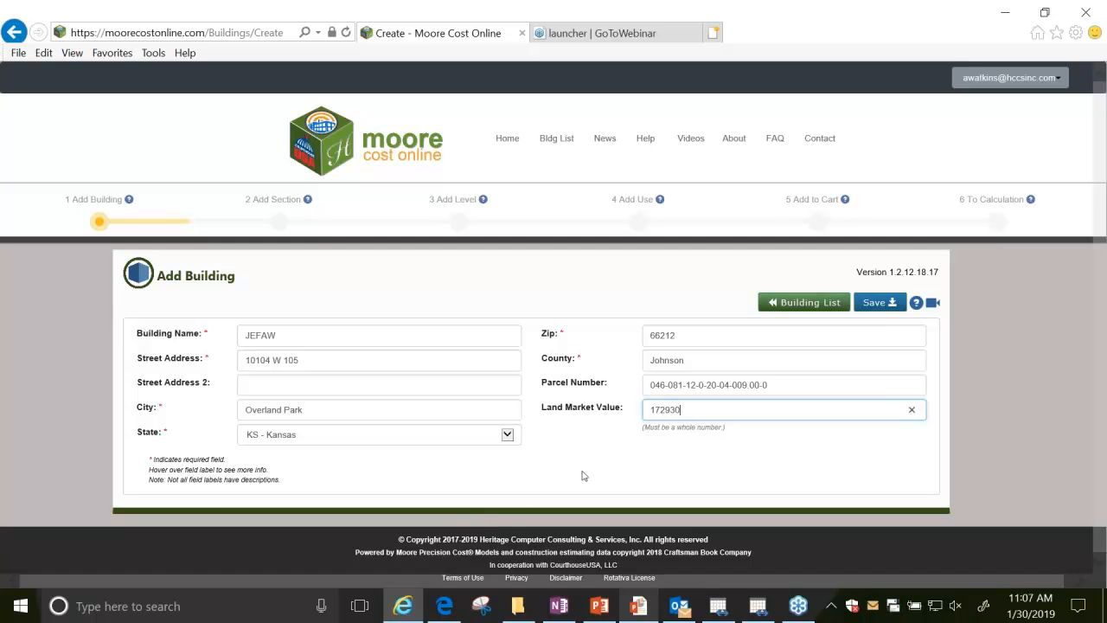
pyautogui.click(893, 304)
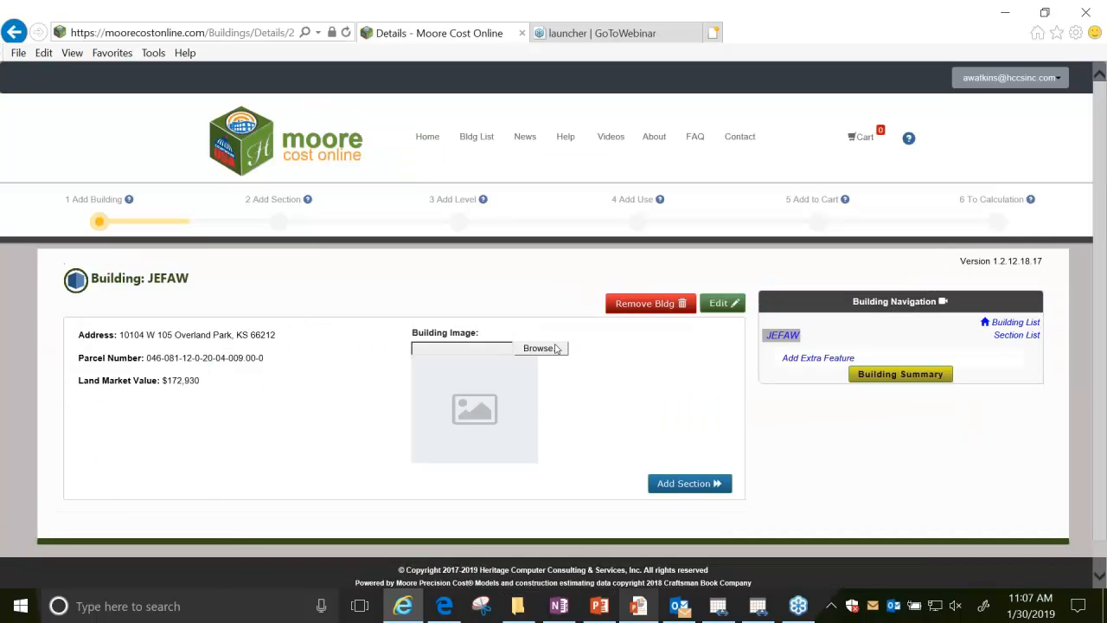
# Upload BldgImage.jpg as the building image.
pyautogui.click(556, 349)
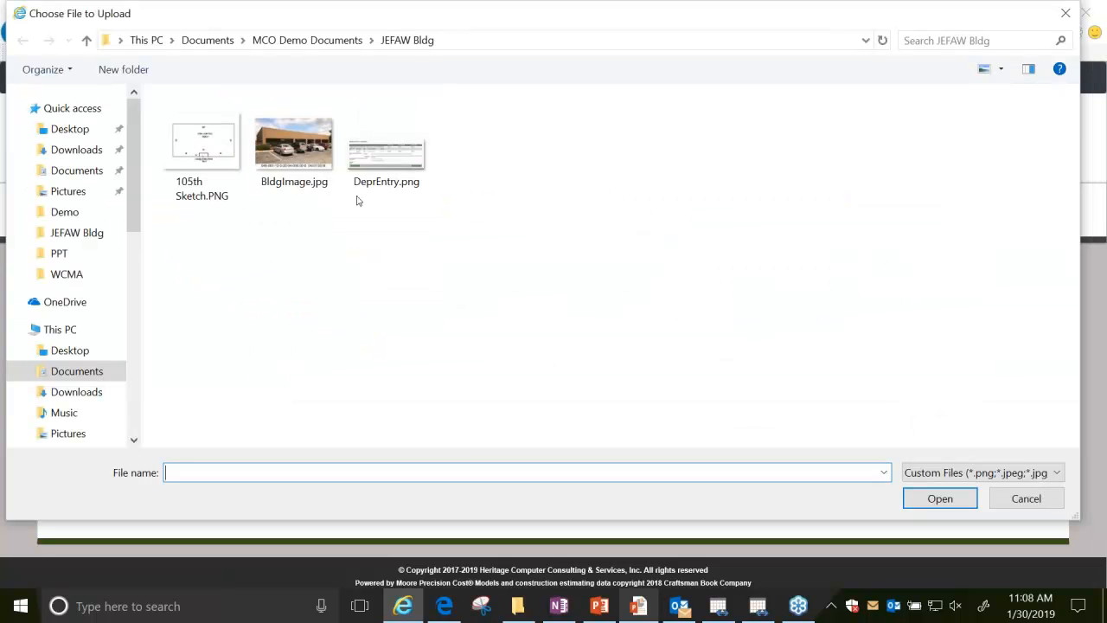
pyautogui.doubleClick(282, 164)
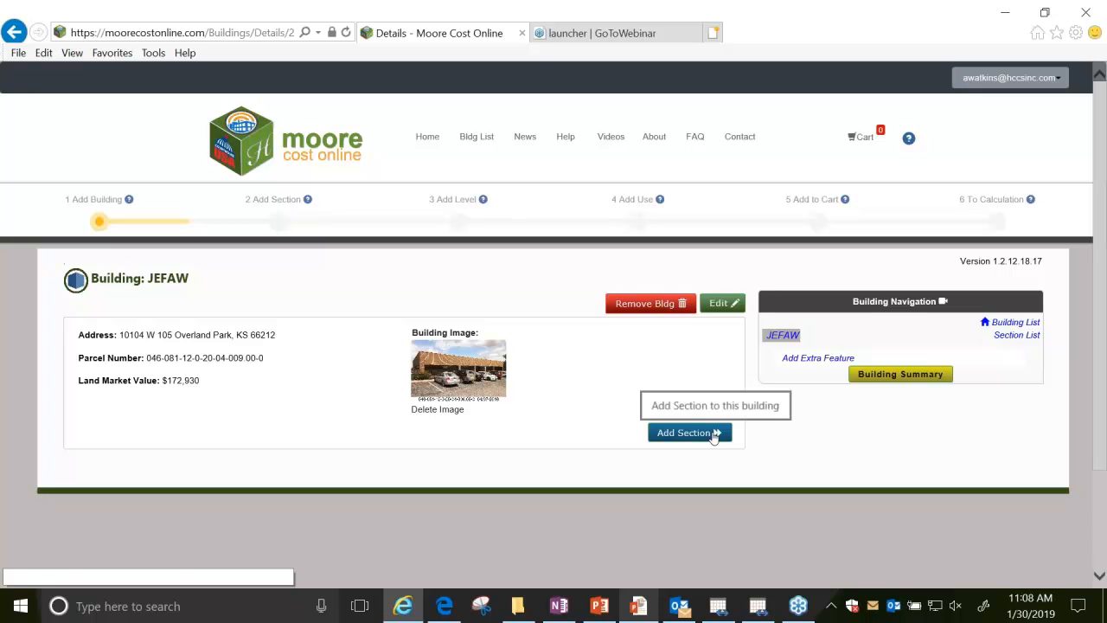
# Add a section to the building named Section 1, with year constructed and effective year constructed both 1986.
pyautogui.click(713, 434)
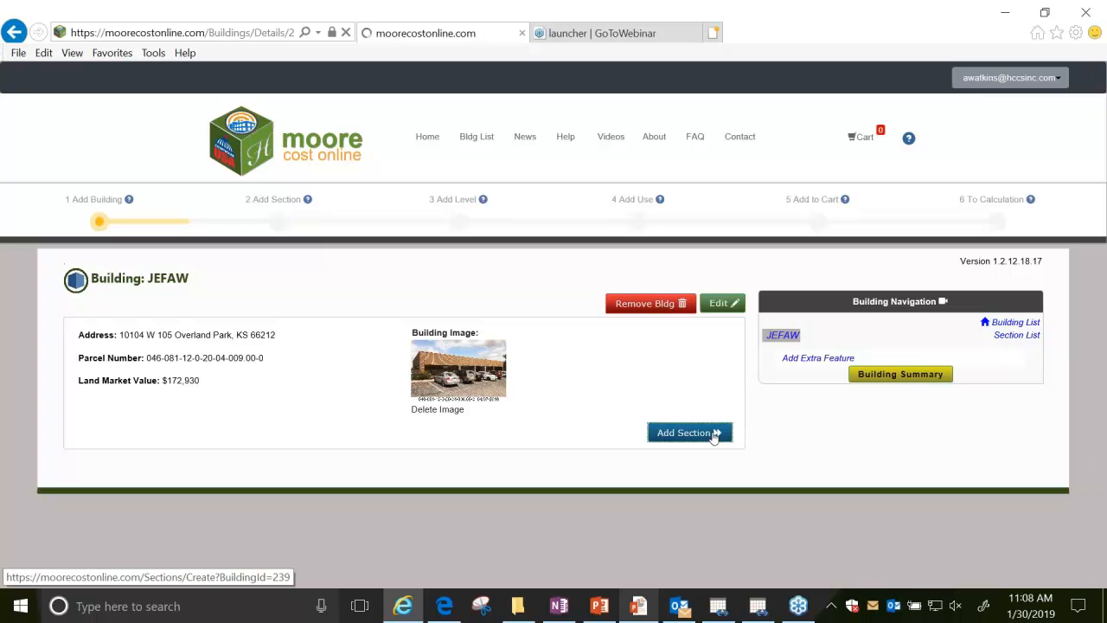
pyautogui.click(299, 331)
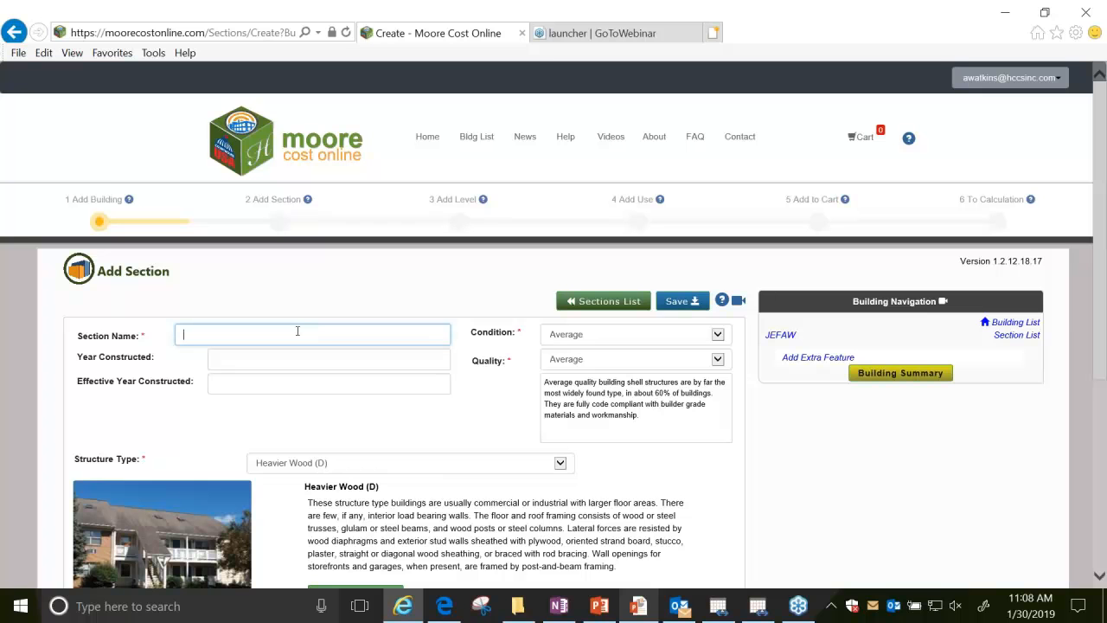
pyautogui.write('Section 1')
pyautogui.press('Tab')
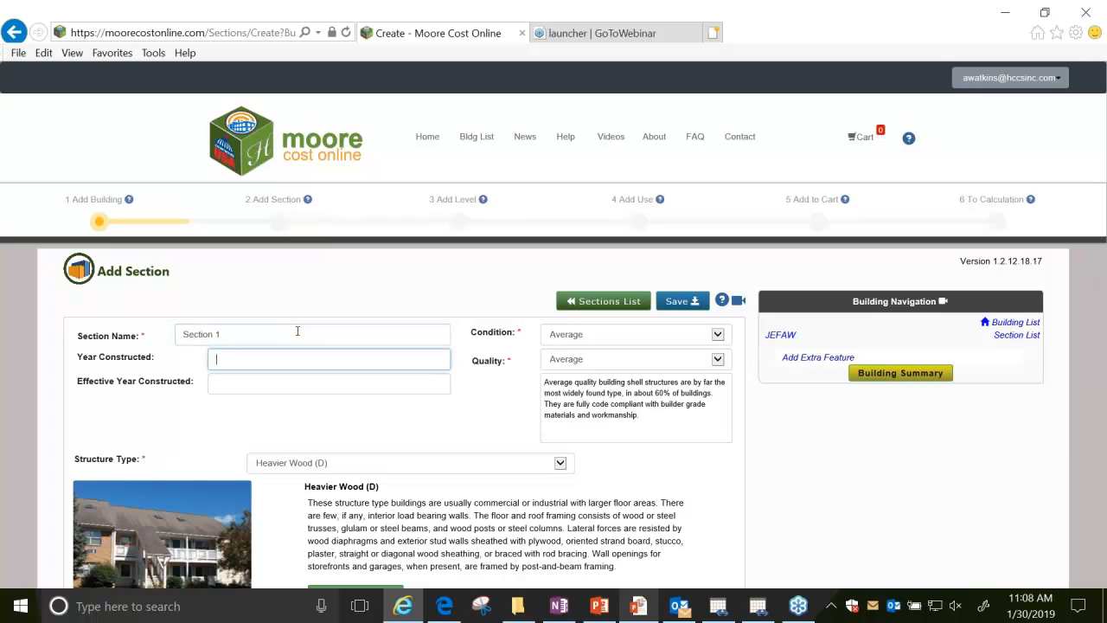
pyautogui.write('1986')
pyautogui.press('Tab')
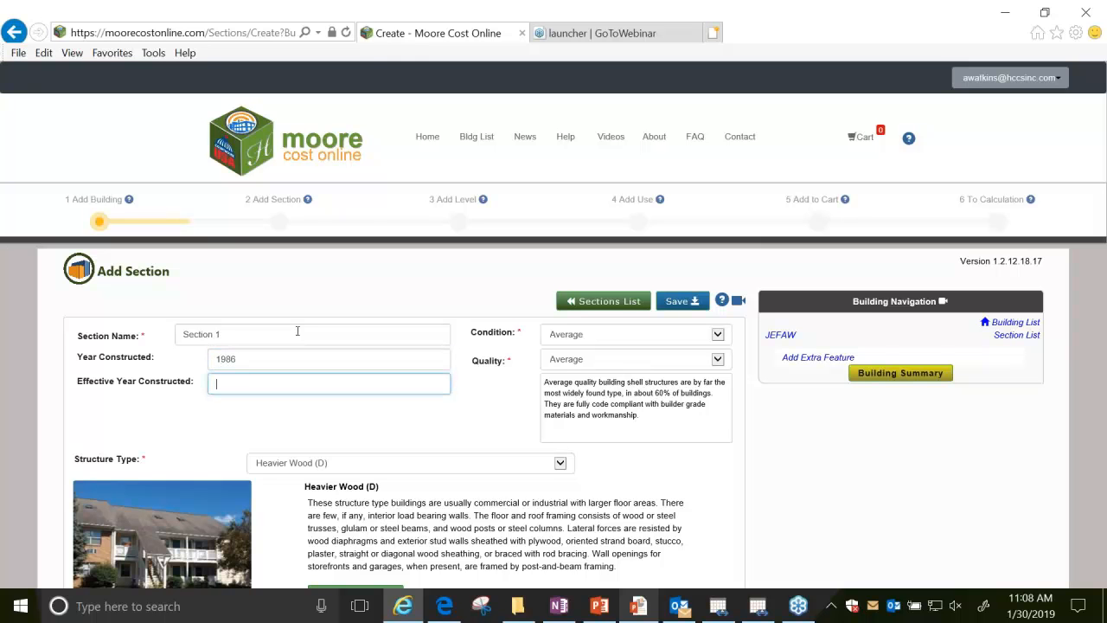
pyautogui.write('1986')
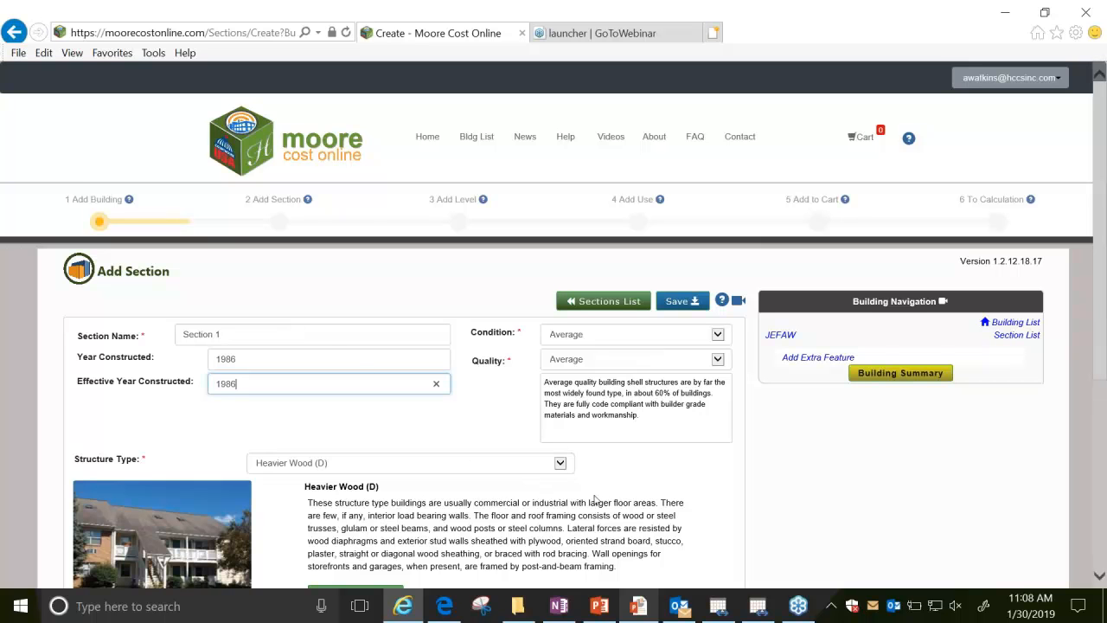
# Set the section's structure type to Unreinf Masonry (C), checking the structural types reference chart, and save the section.
pyautogui.click(566, 471)
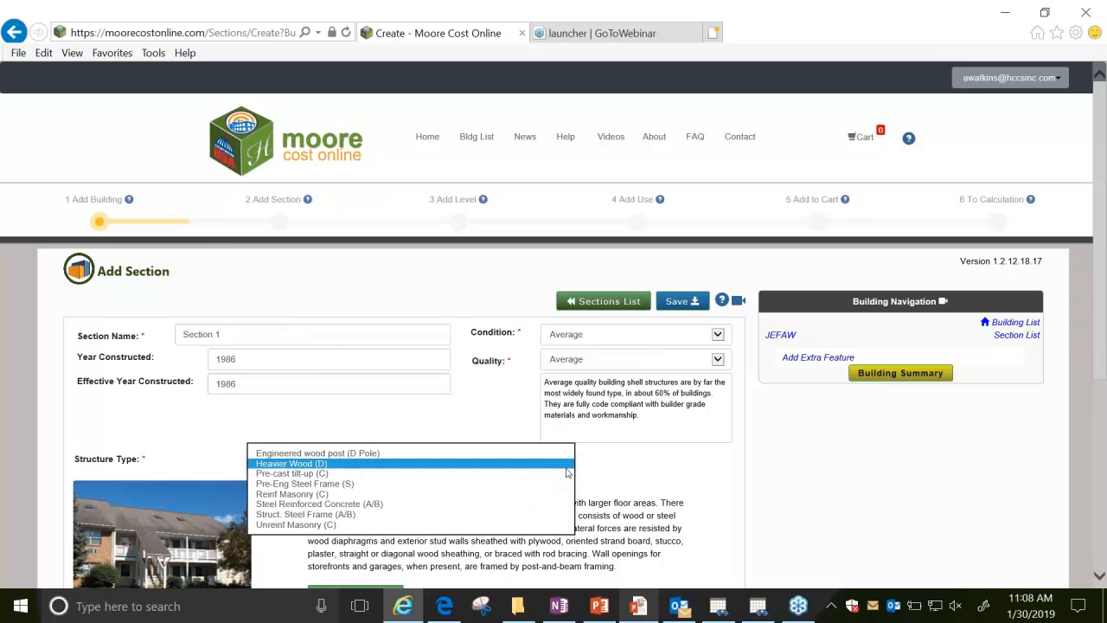
pyautogui.click(536, 525)
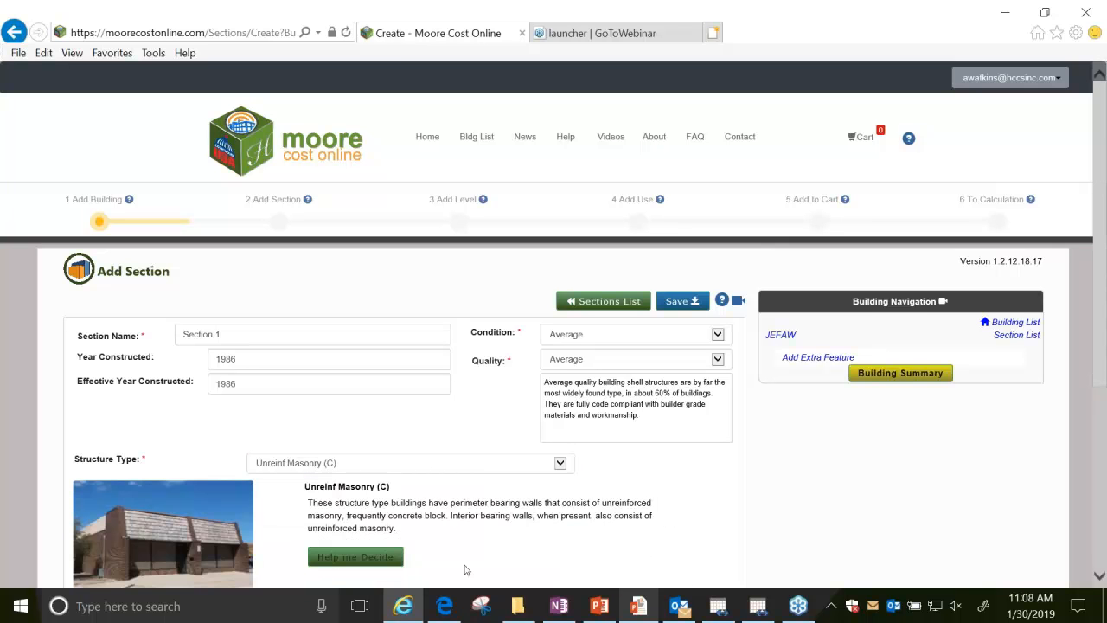
pyautogui.click(355, 556)
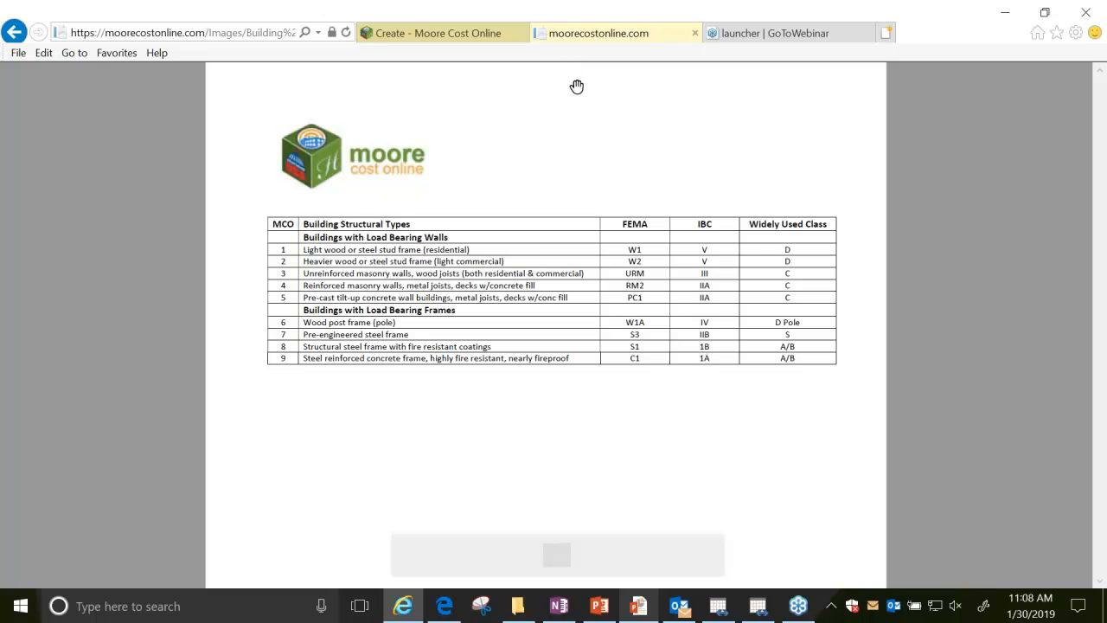
pyautogui.click(446, 37)
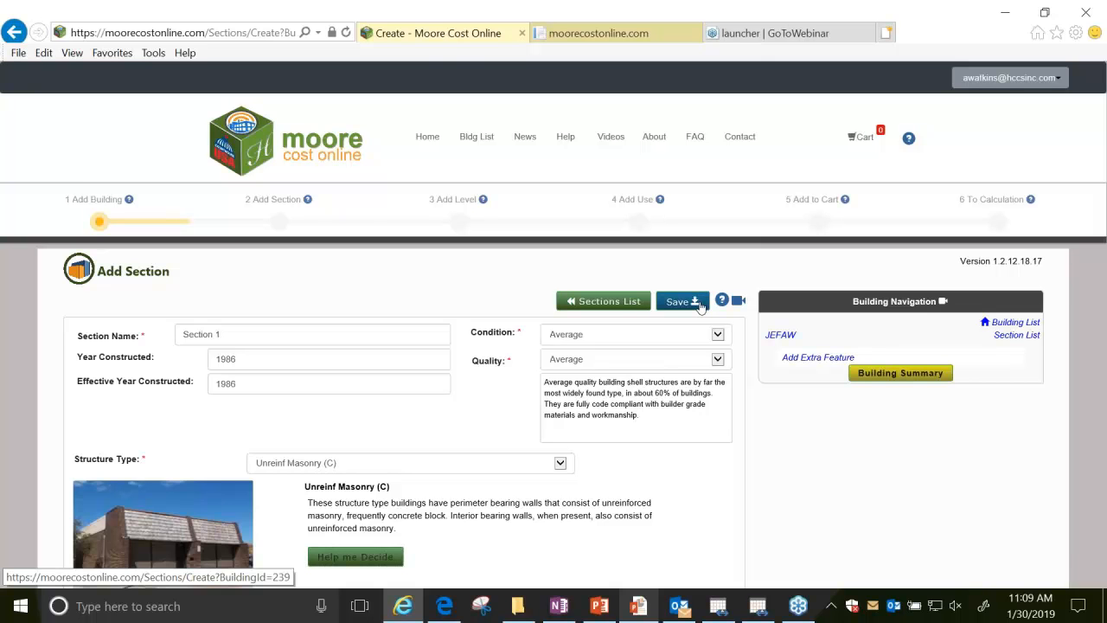
pyautogui.click(698, 303)
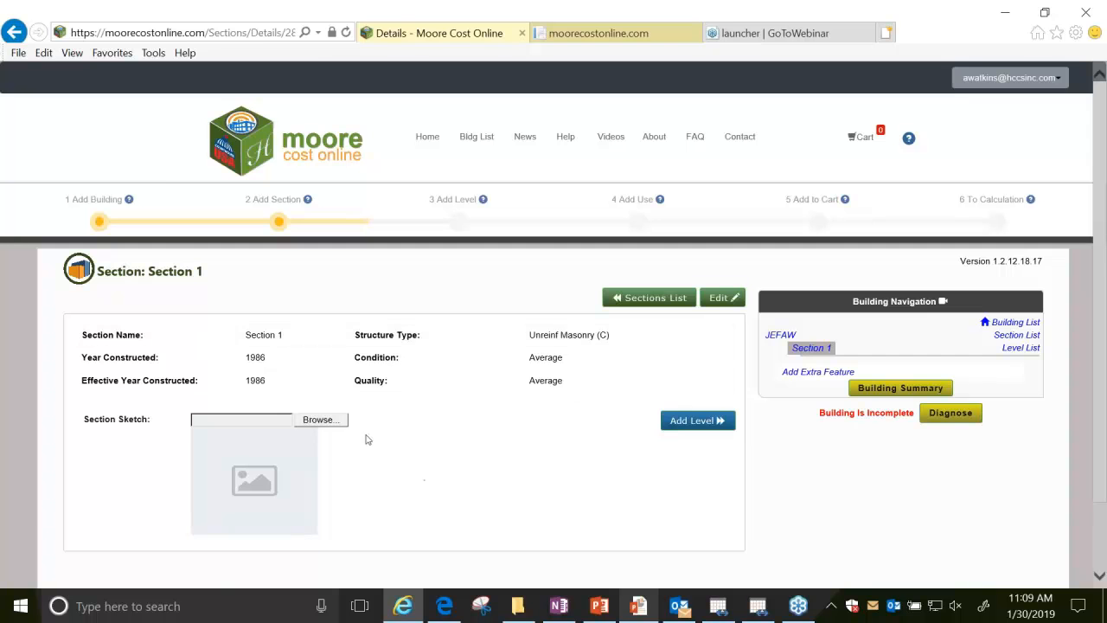
# Upload 105th Sketch.PNG as the section sketch.
pyautogui.click(342, 420)
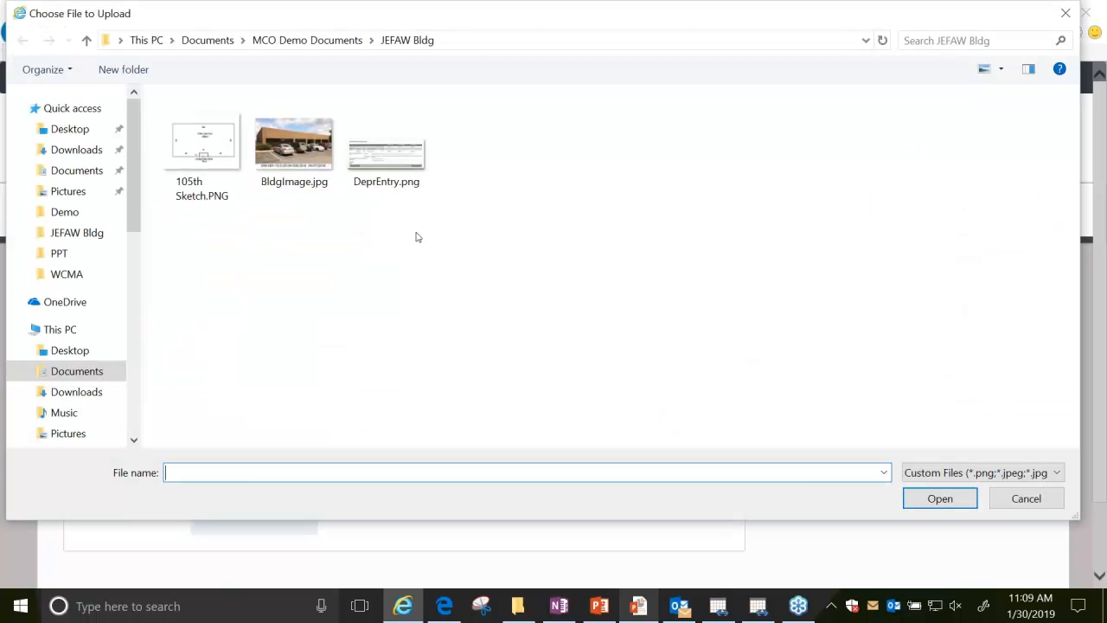
pyautogui.doubleClick(222, 164)
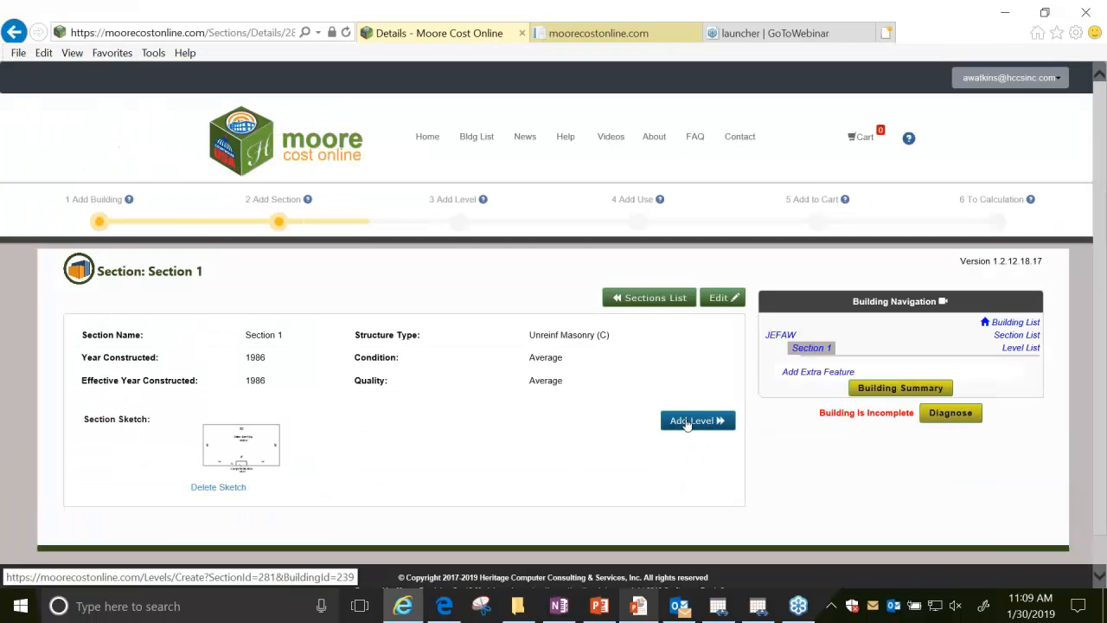
# Add a ground level to Section 1 named Level 1, with 5526 square feet and a perimeter of 326.
pyautogui.click(691, 420)
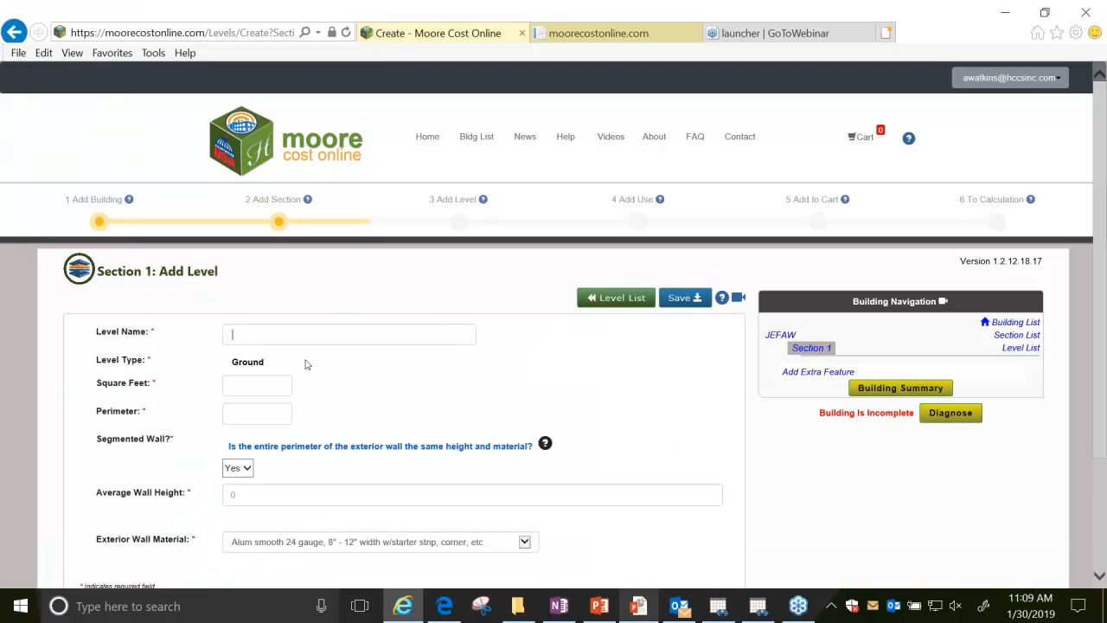
pyautogui.write('Level 1')
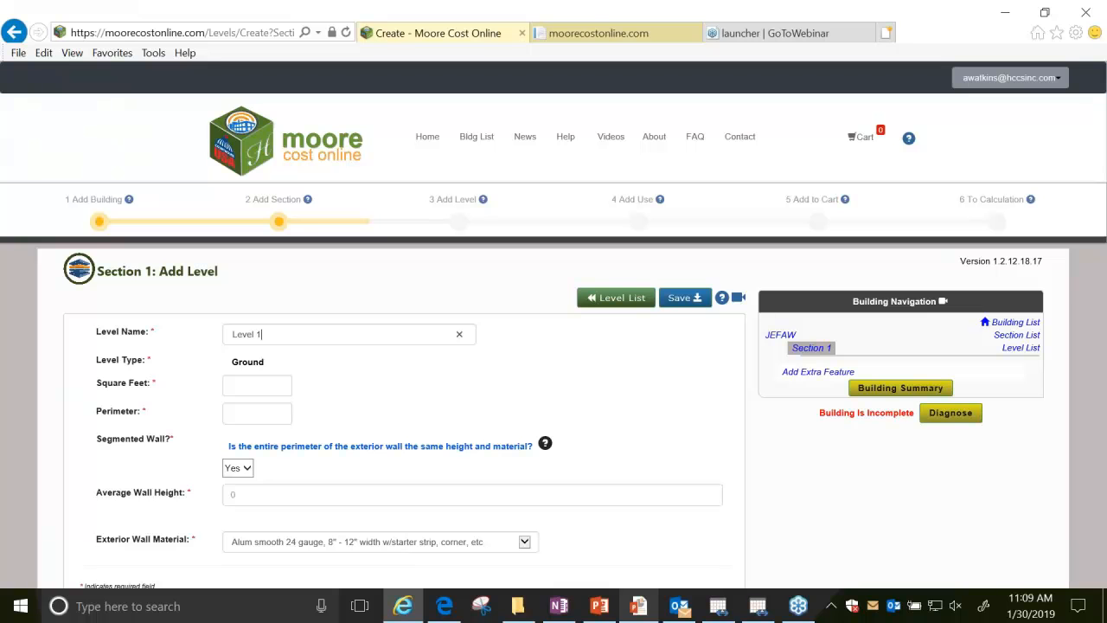
pyautogui.press('Tab')
pyautogui.write('552')
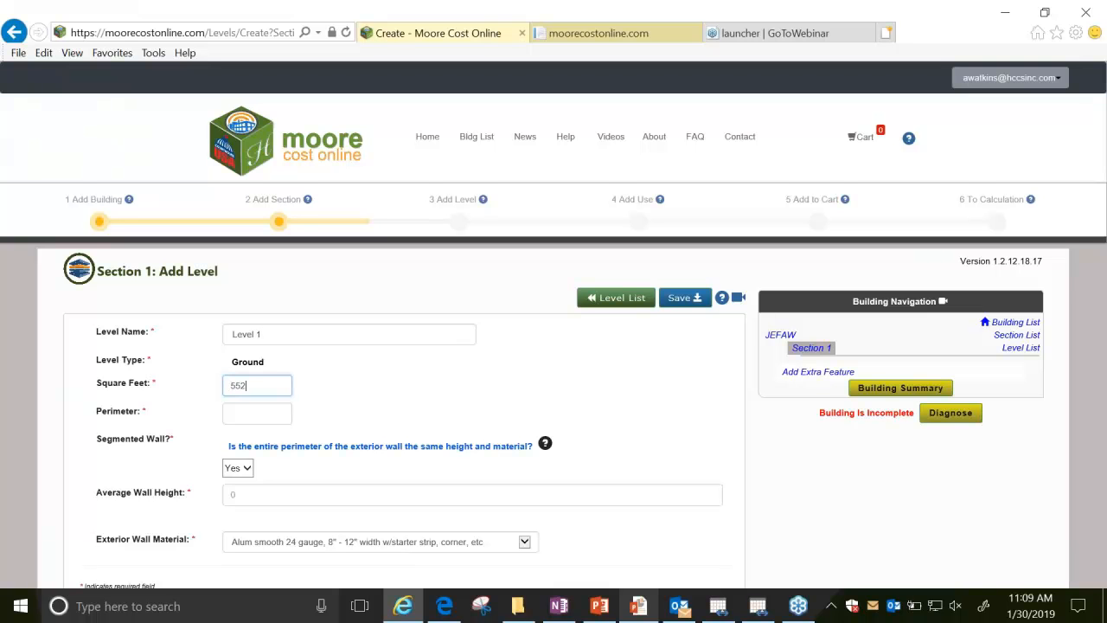
pyautogui.write('6')
pyautogui.press('Tab')
pyautogui.write('326')
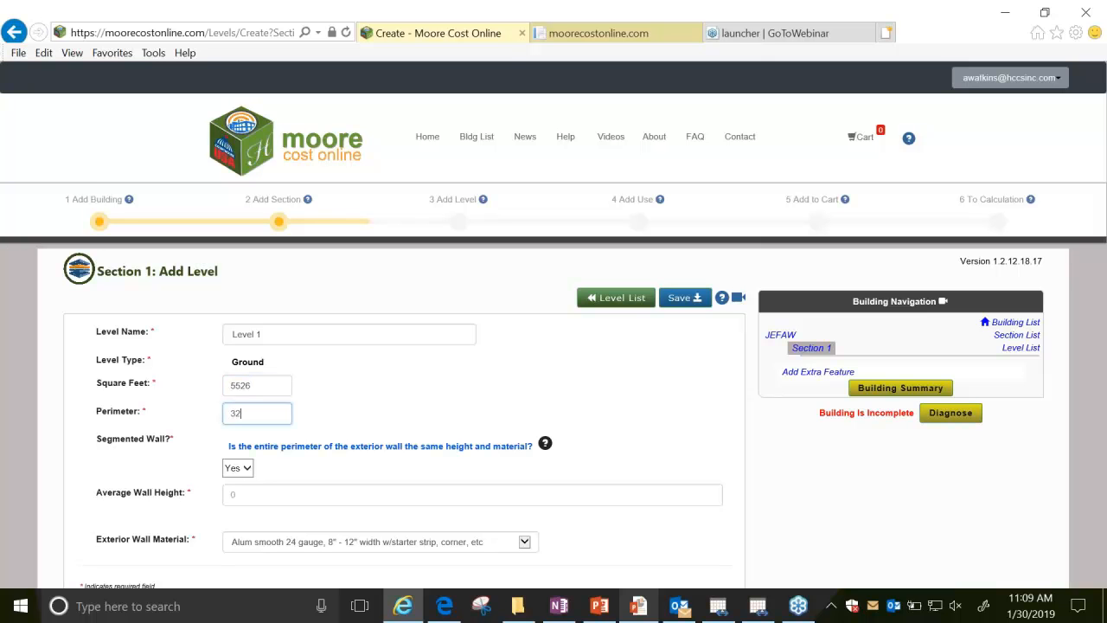
pyautogui.press('Tab')
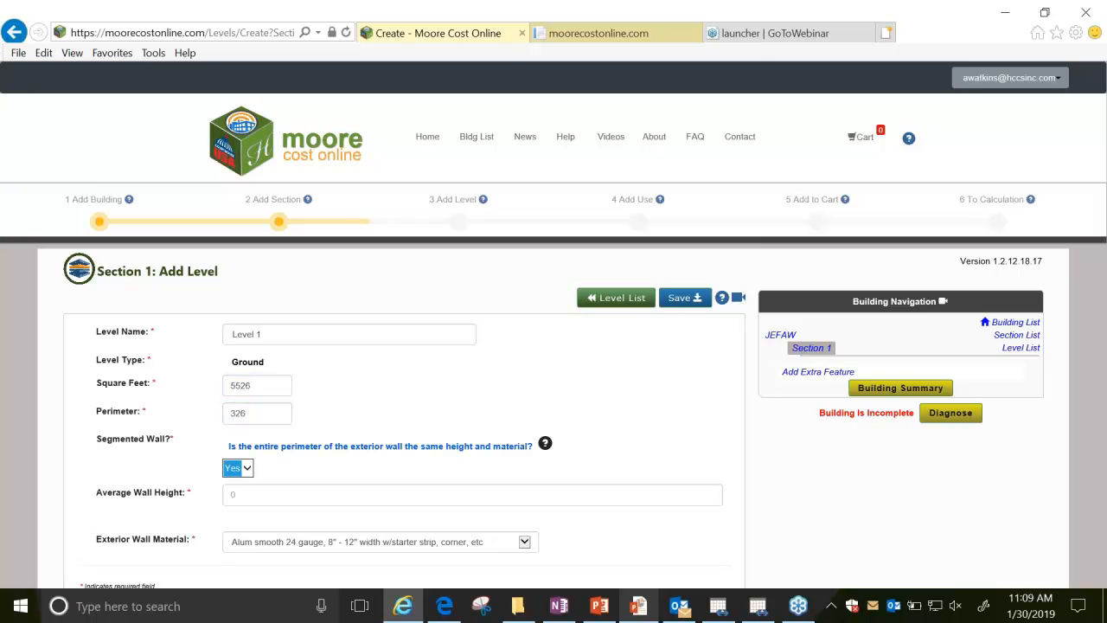
# Set the level's average wall height to 14 and exterior wall material to Brick 4" veneer facing, and save the level.
pyautogui.press('Tab')
pyautogui.write('14')
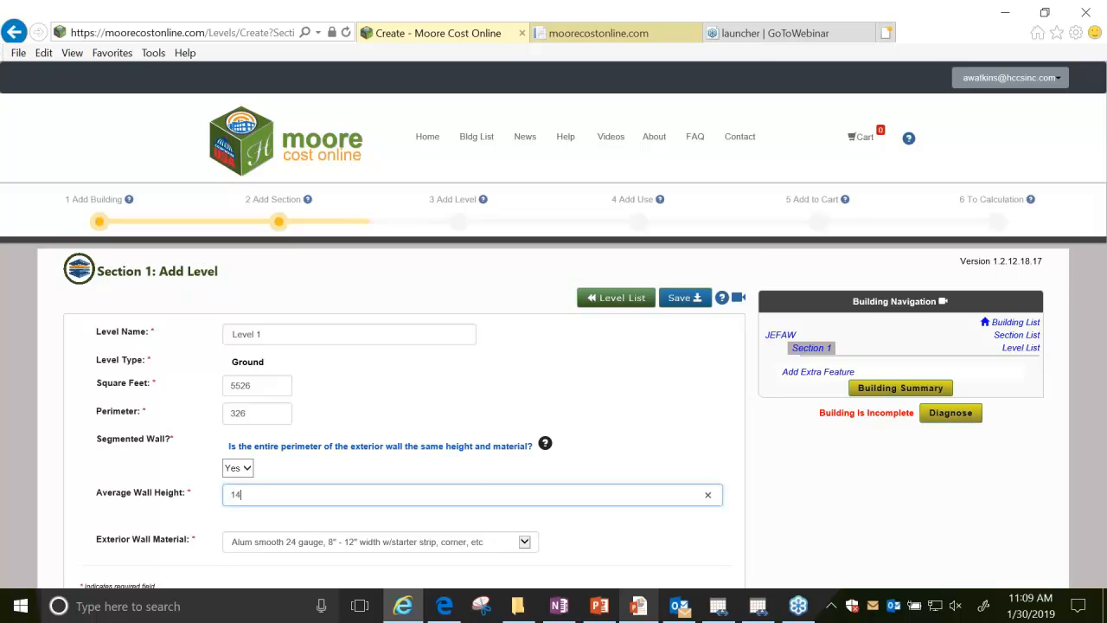
pyautogui.press('Tab')
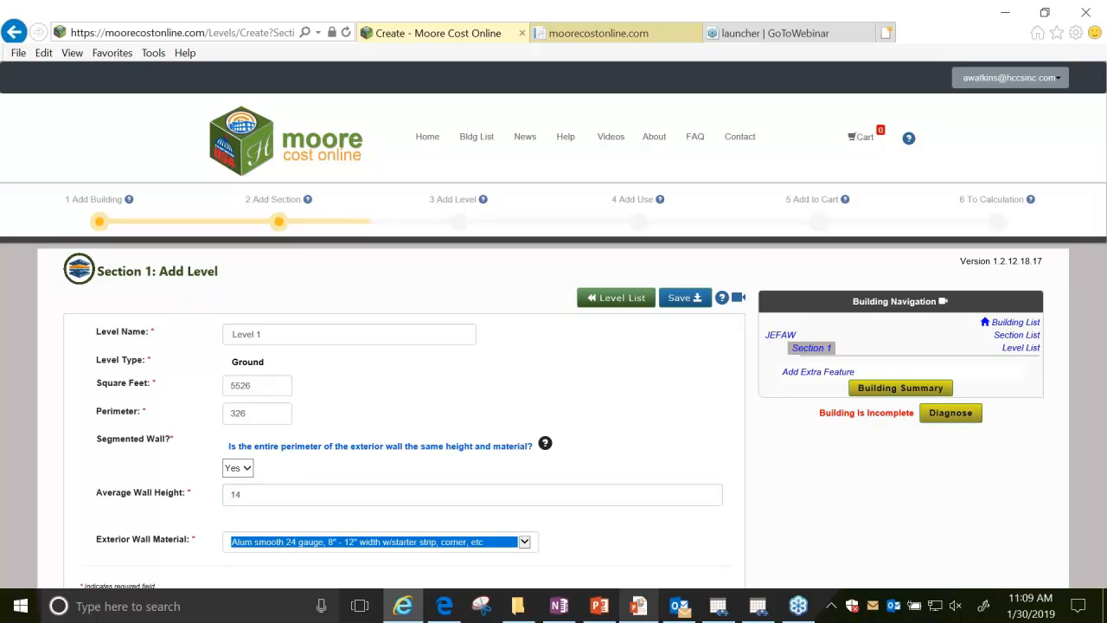
pyautogui.click(523, 541)
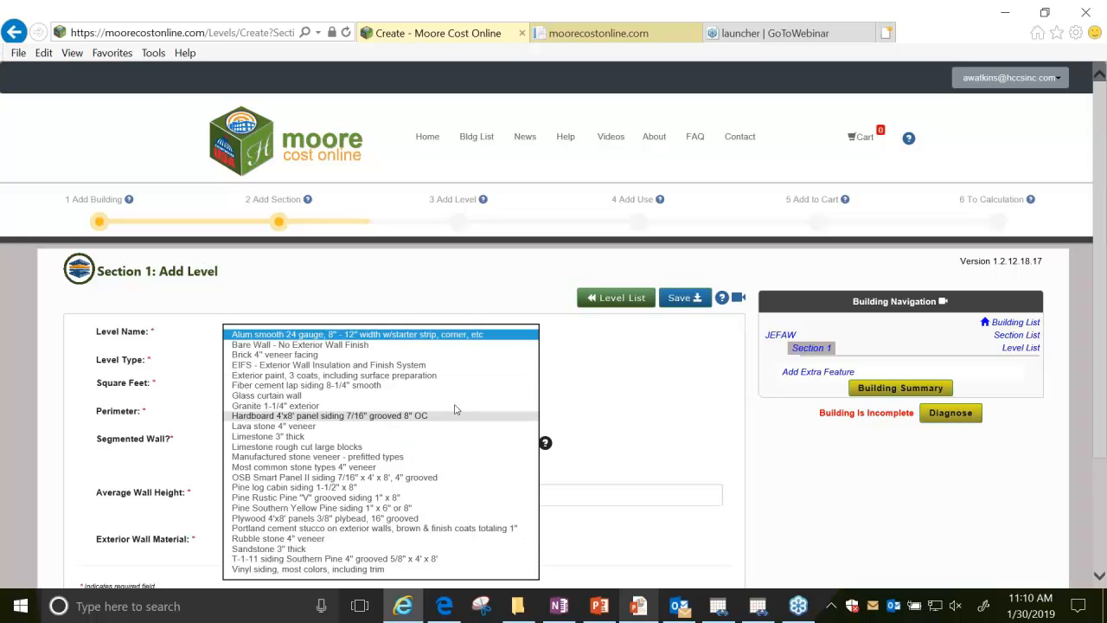
pyautogui.click(368, 354)
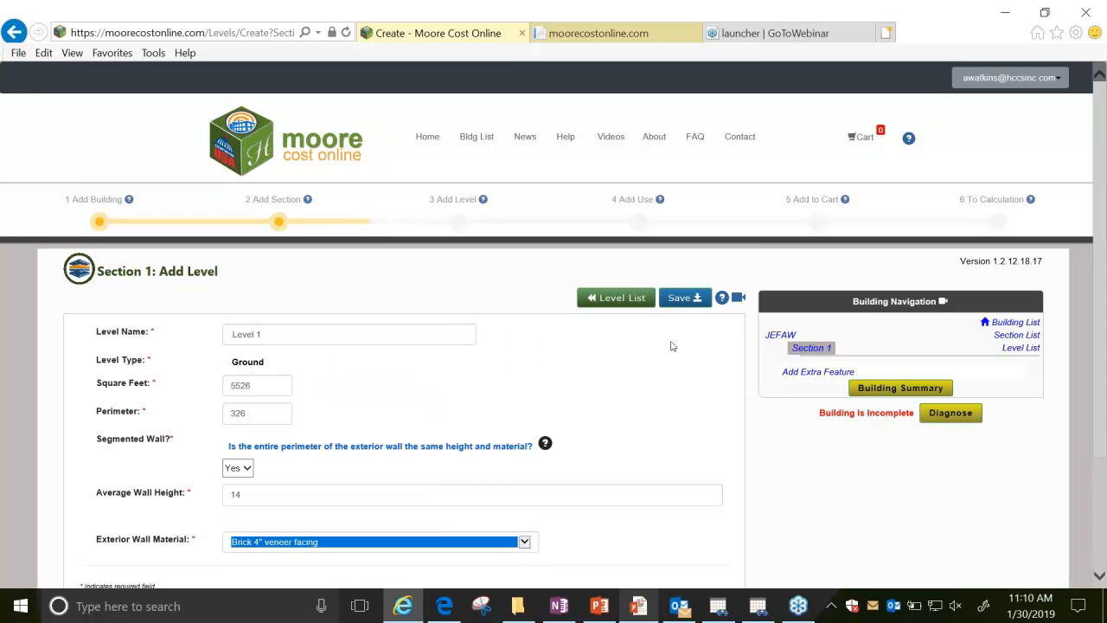
pyautogui.click(680, 298)
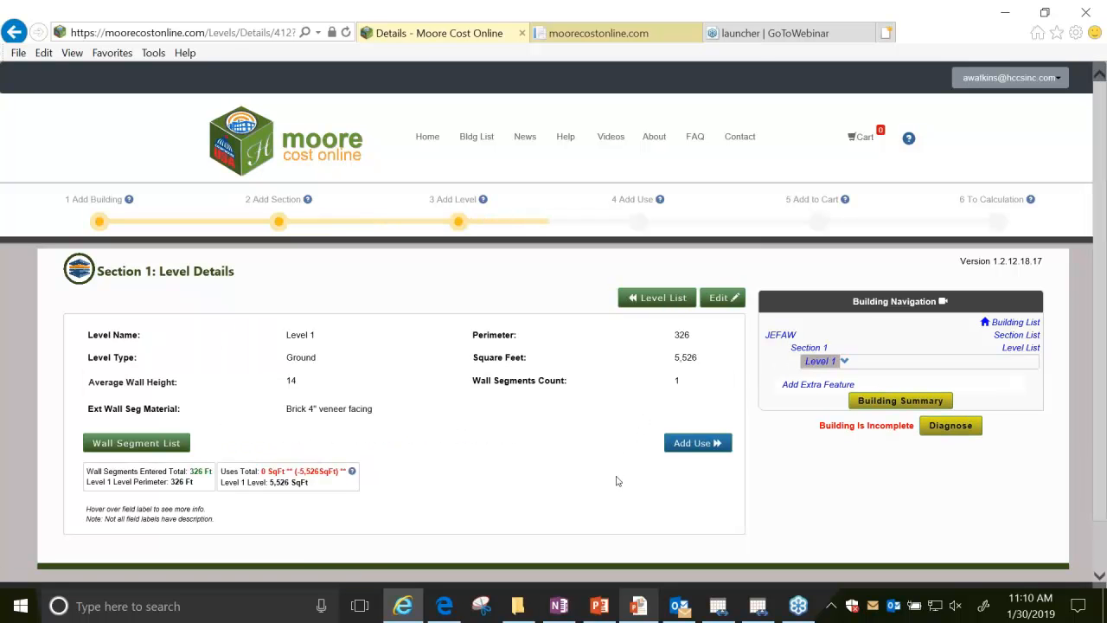
# Add a use to Level 1 under General Office & Banking Uses, 371 - General Office, with 2763 square feet, and save it.
pyautogui.click(714, 445)
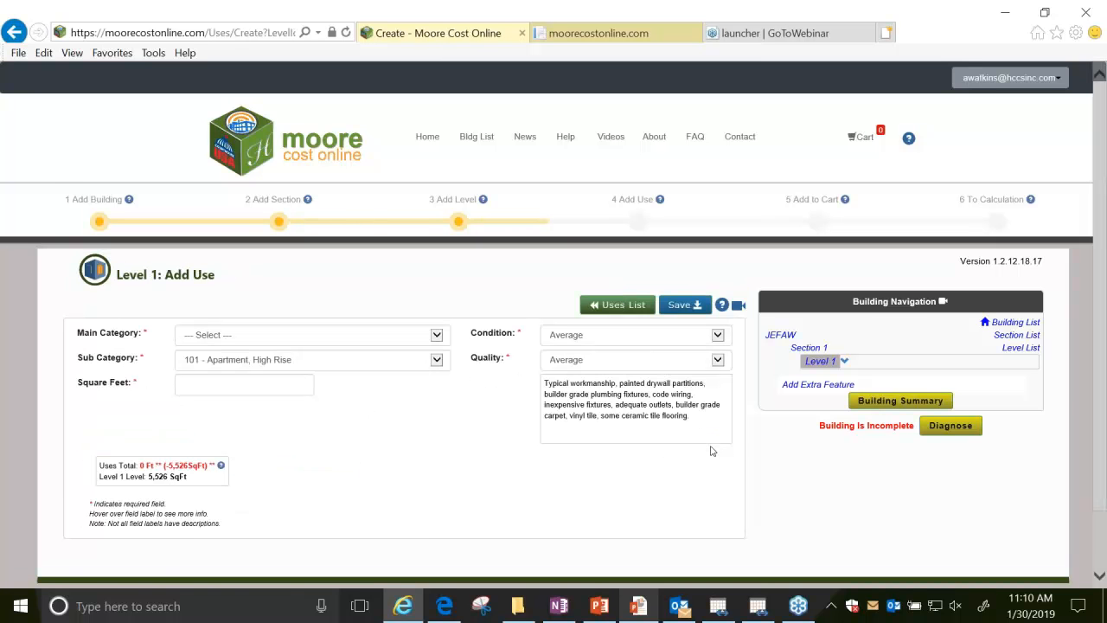
pyautogui.click(437, 337)
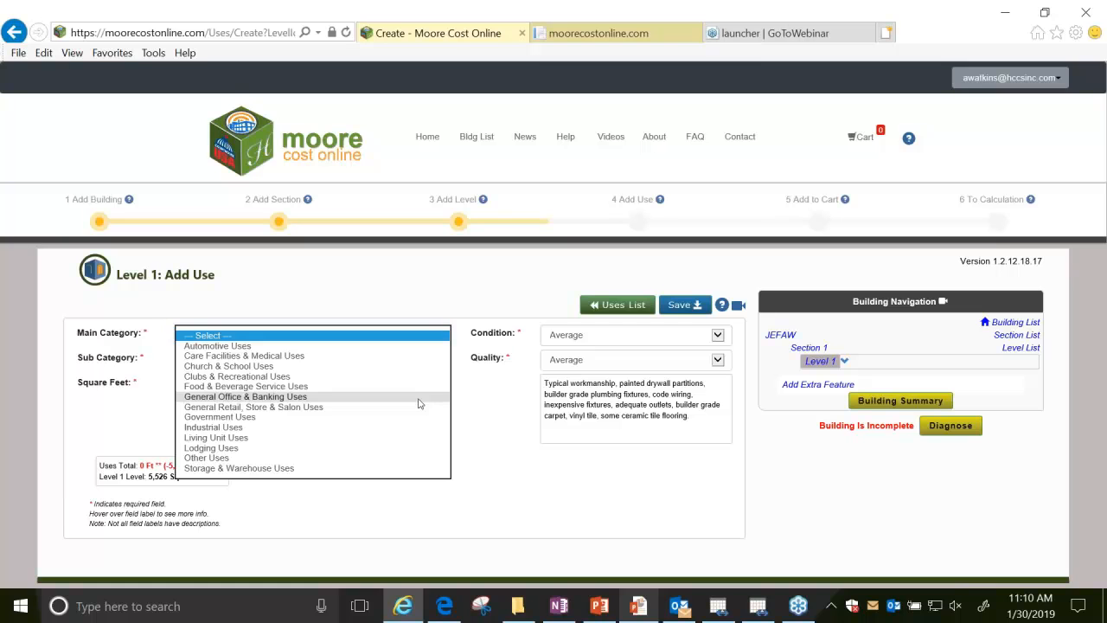
pyautogui.click(419, 397)
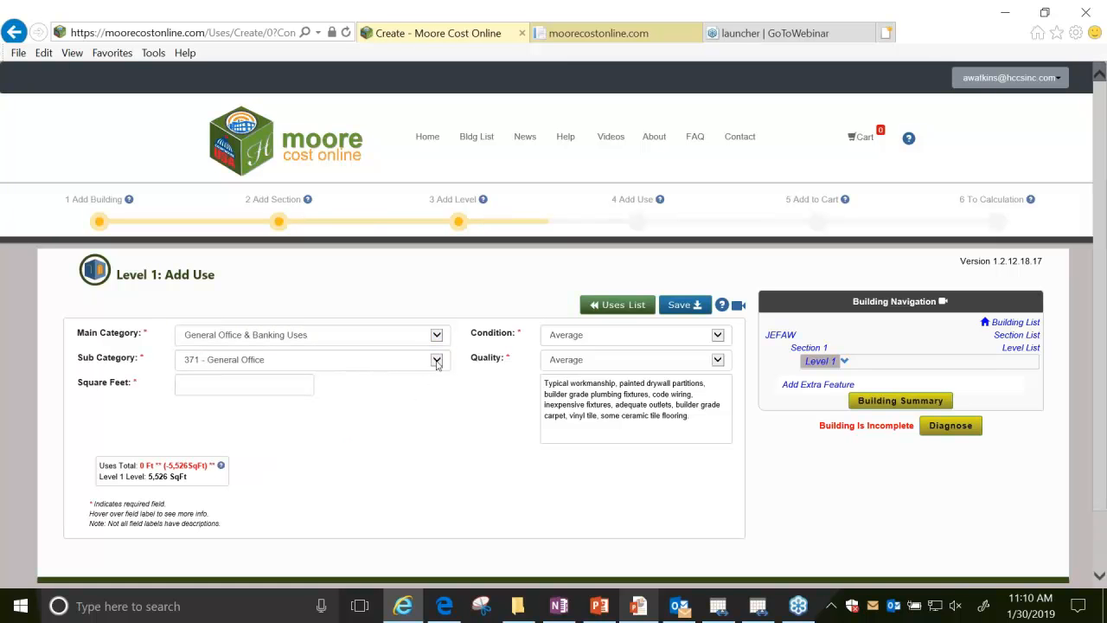
pyautogui.click(438, 361)
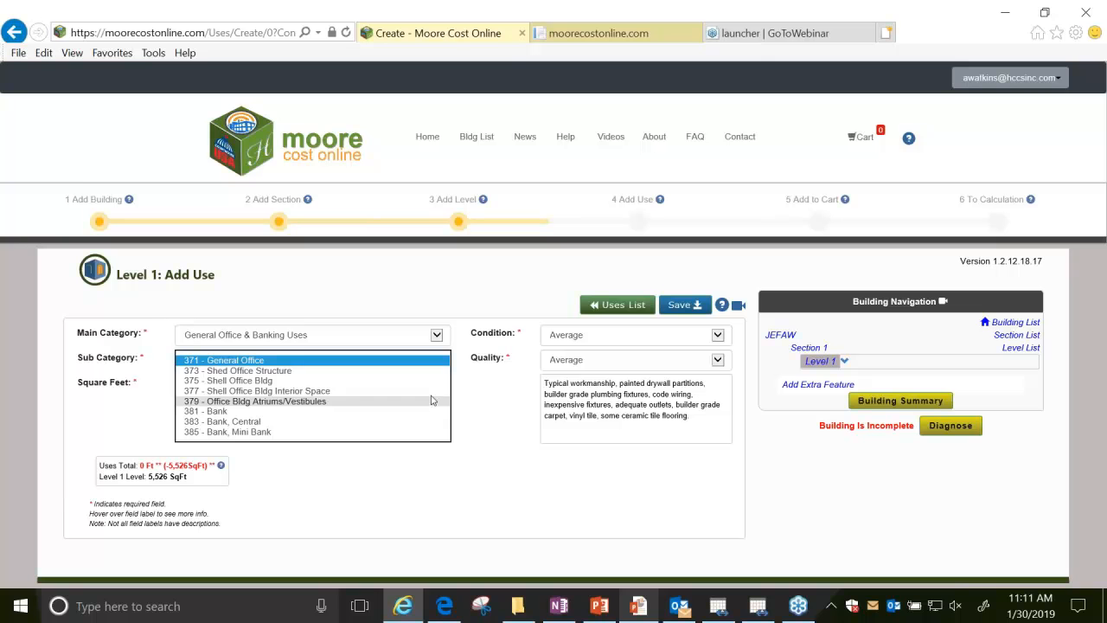
pyautogui.click(417, 462)
pyautogui.click(255, 381)
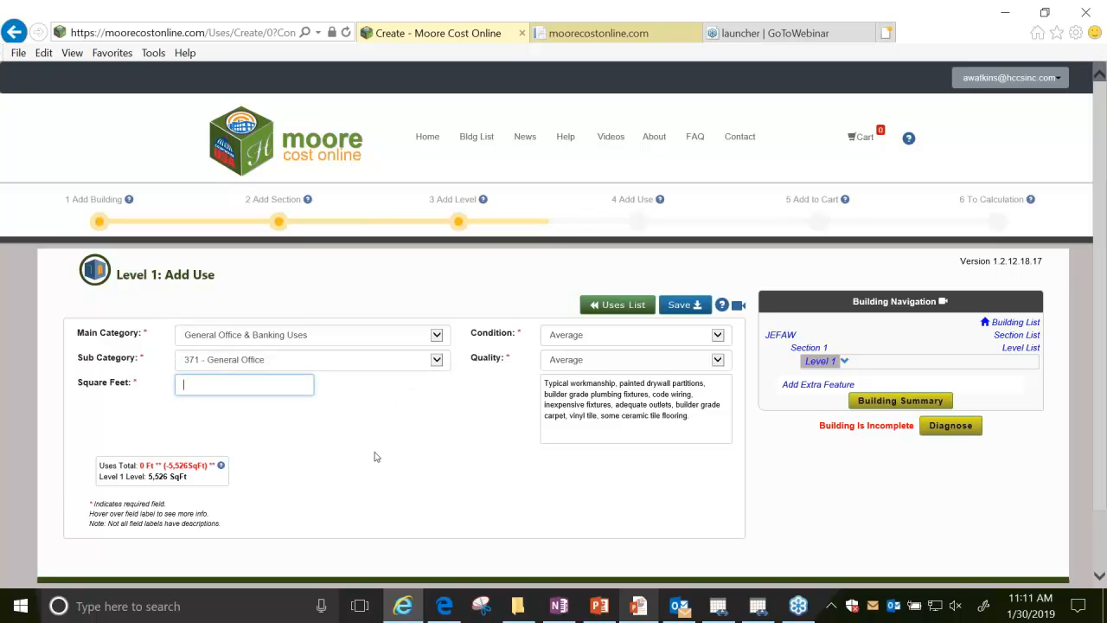
pyautogui.write('2763')
pyautogui.click(694, 303)
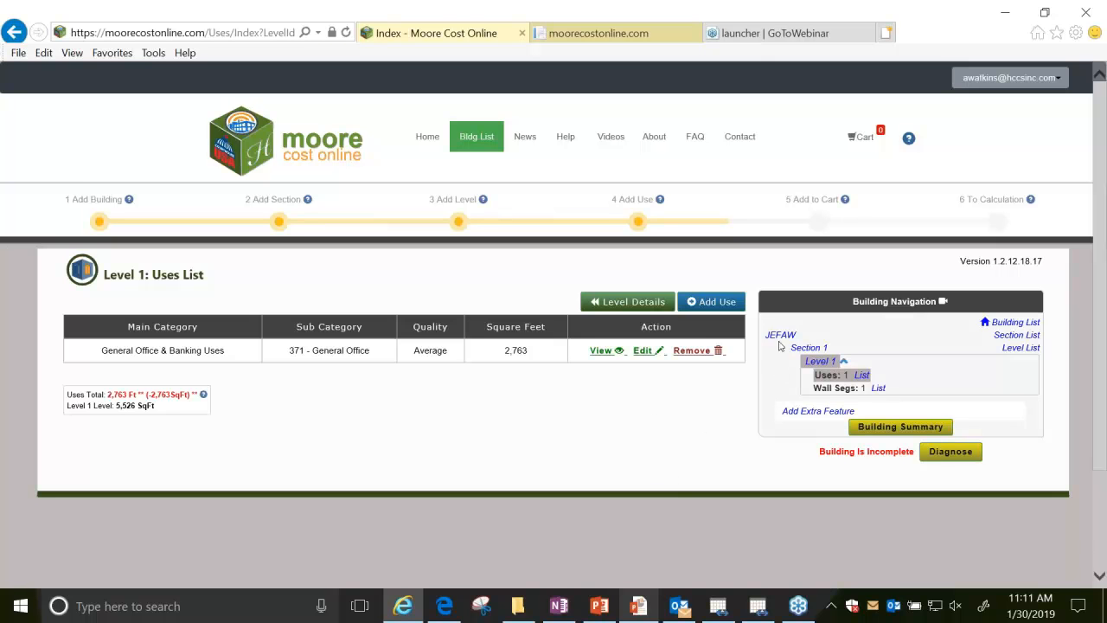
# Add a use to Level 1 under Care Facilities & Medical Uses, 359 - Medical Office, with 2763 square feet, and save it.
pyautogui.click(733, 302)
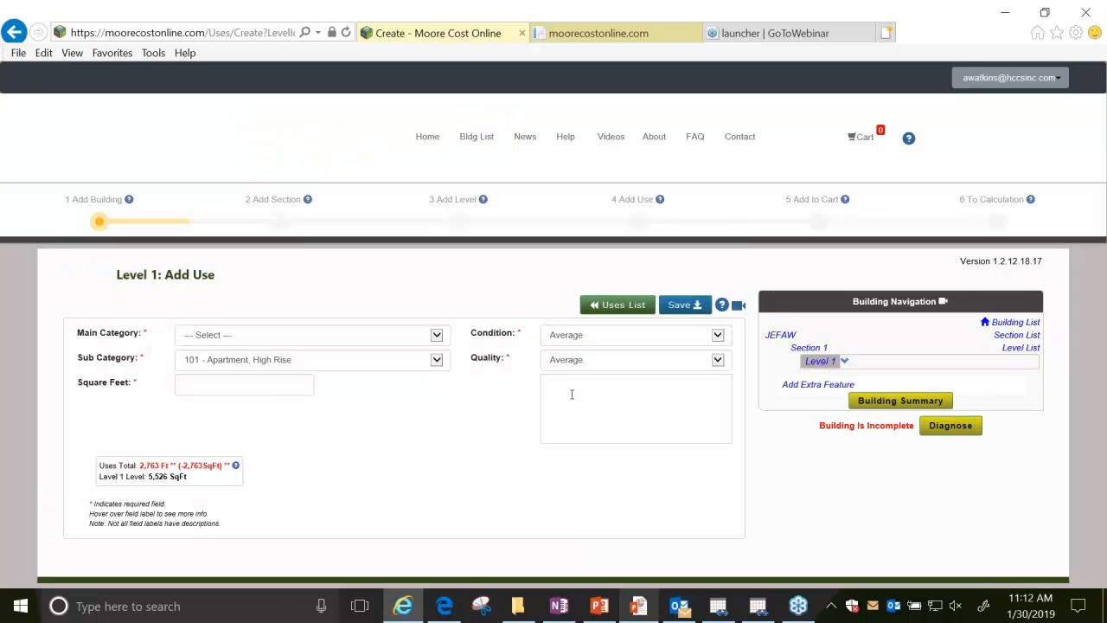
pyautogui.click(437, 334)
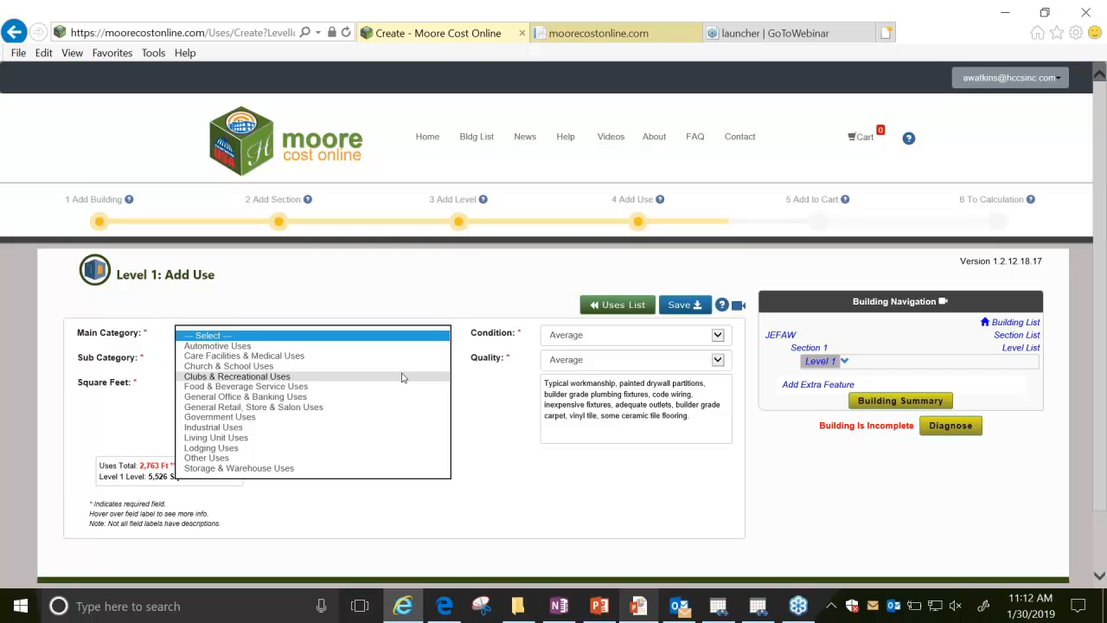
pyautogui.click(367, 356)
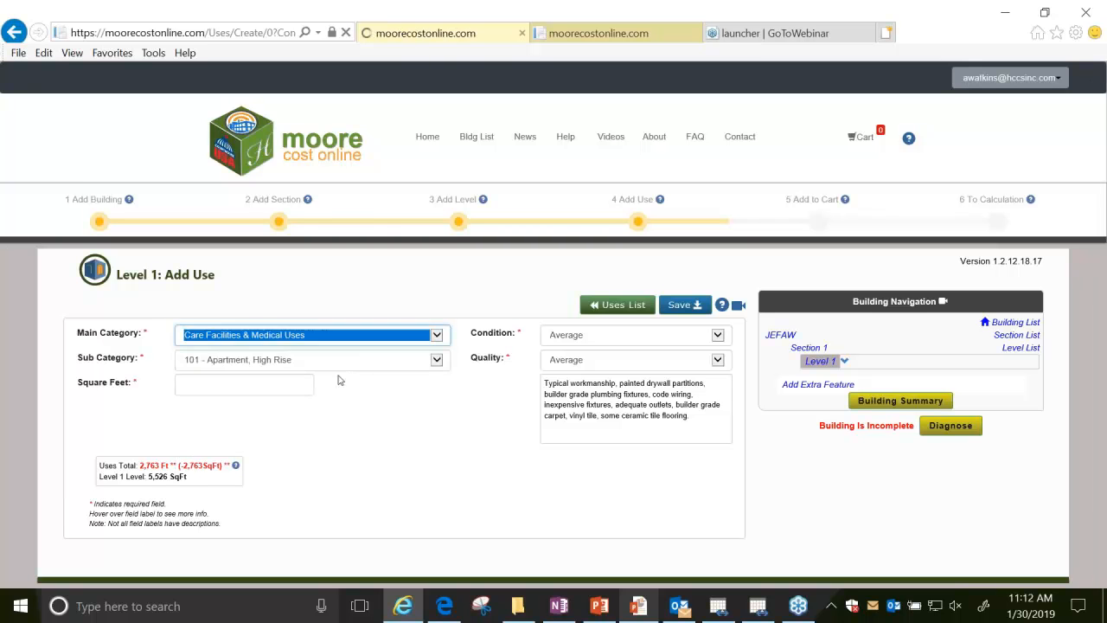
pyautogui.click(436, 360)
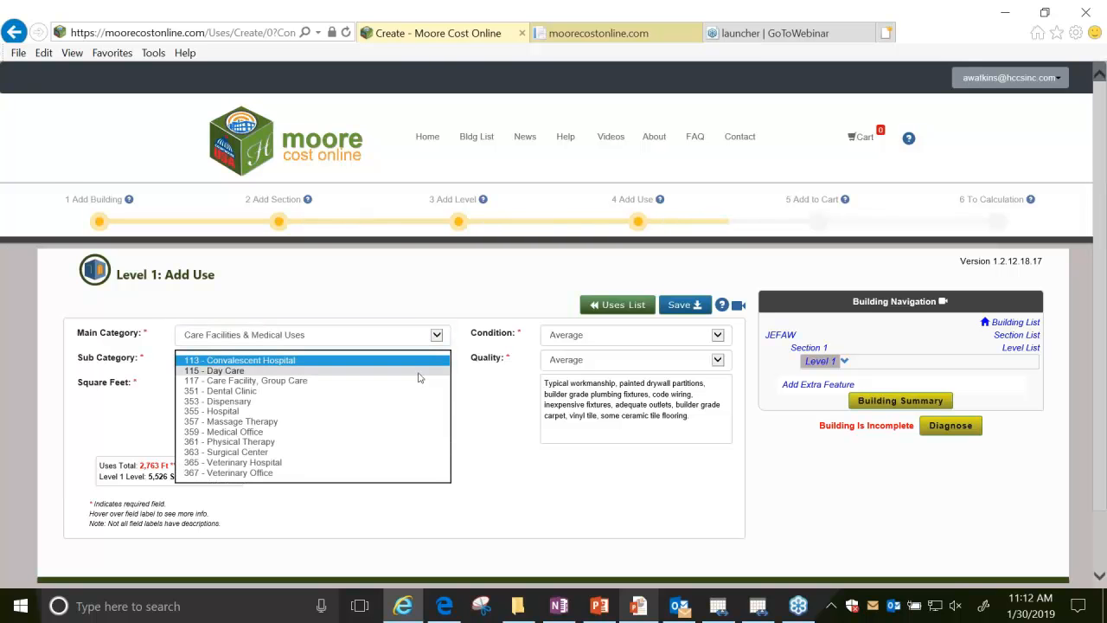
pyautogui.click(394, 431)
pyautogui.click(282, 386)
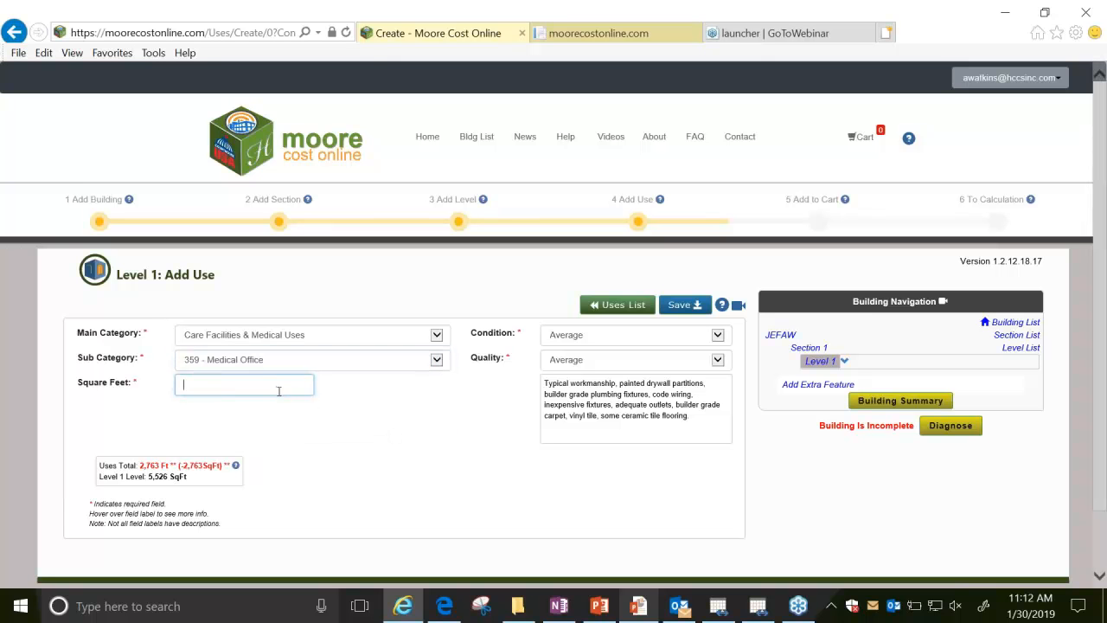
pyautogui.write('2763')
pyautogui.click(680, 304)
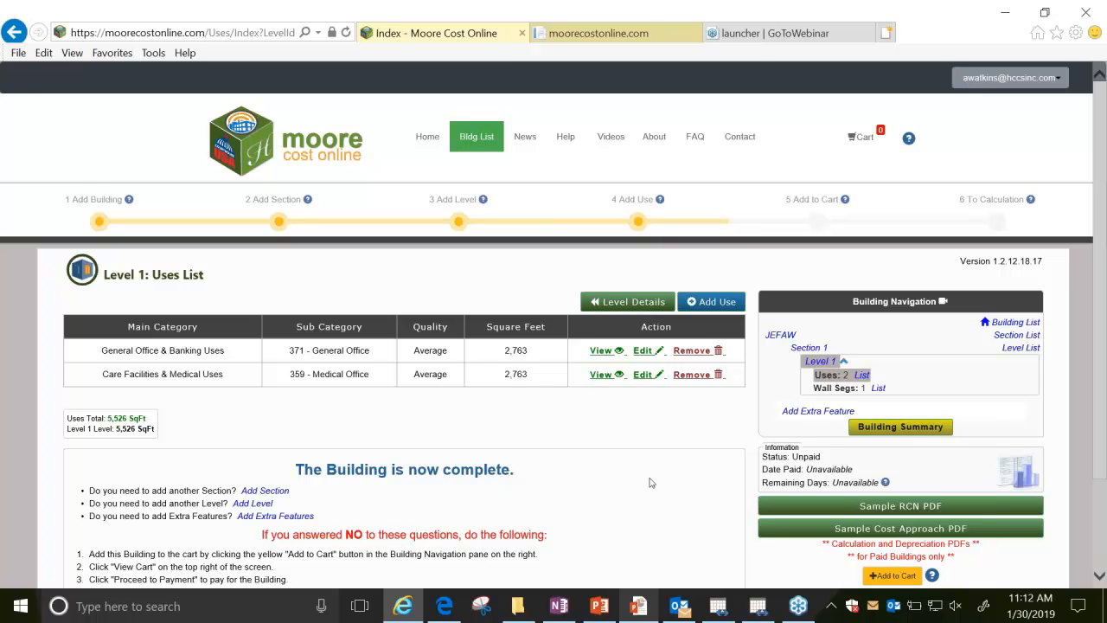
# Add a Parking Lot Paving extra feature described as Asphalt, 6" paving over 6" base, with 6600 square feet, and save it.
pyautogui.click(785, 414)
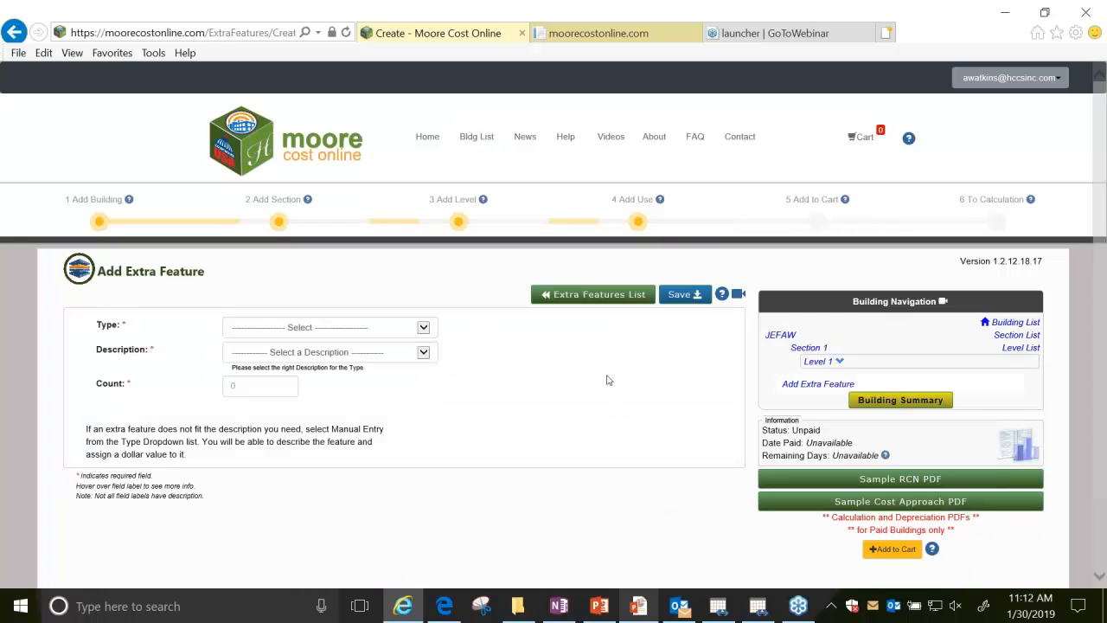
pyautogui.click(424, 327)
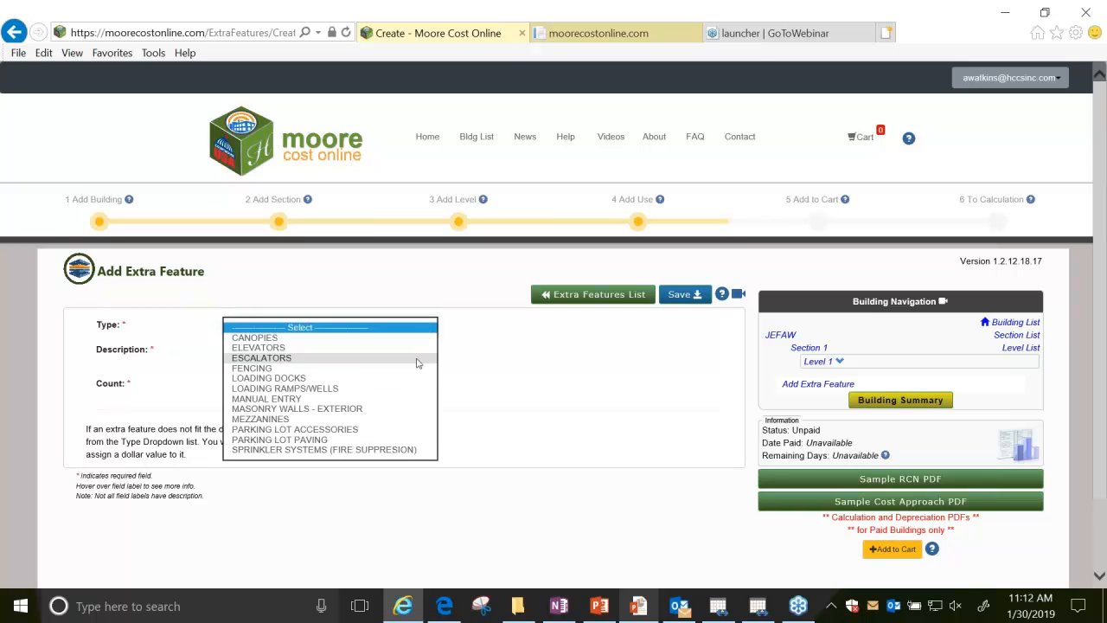
pyautogui.click(402, 441)
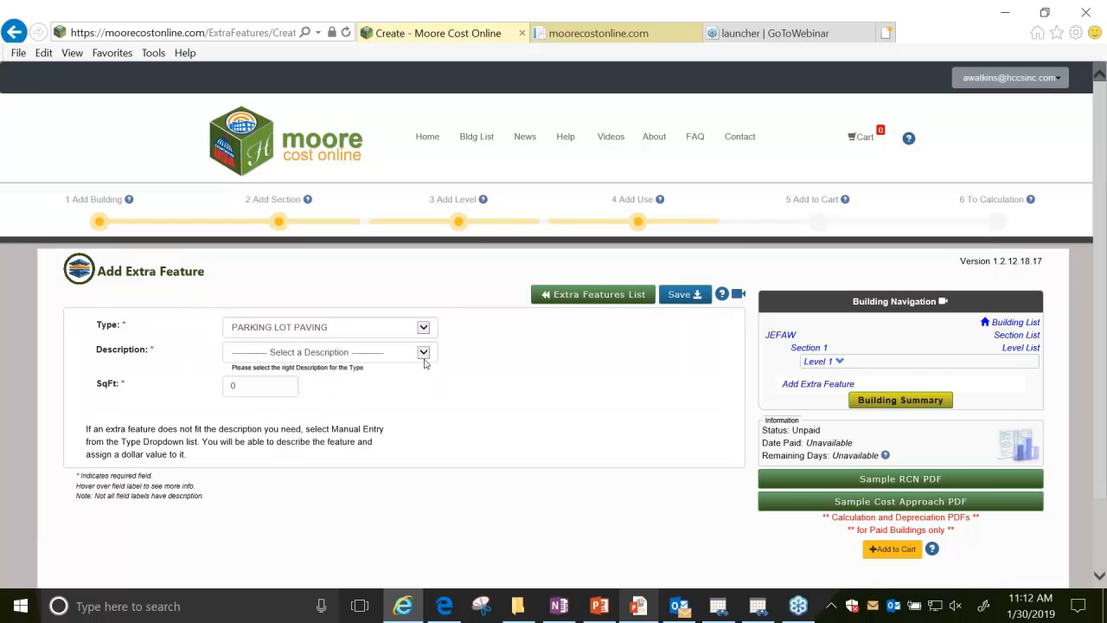
pyautogui.click(423, 358)
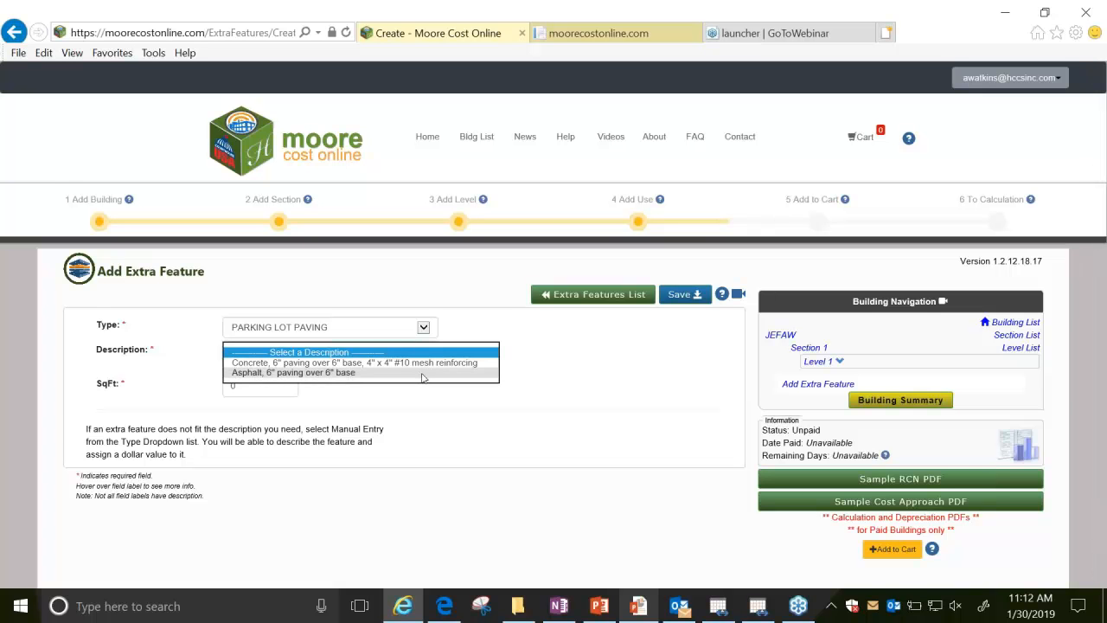
pyautogui.click(423, 374)
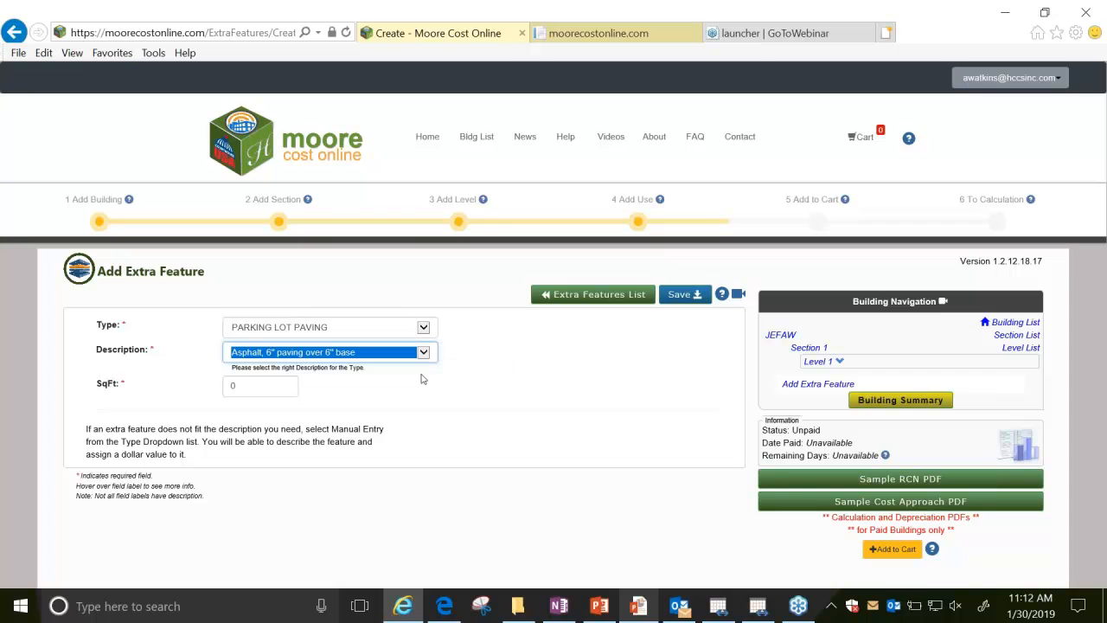
pyautogui.click(253, 386)
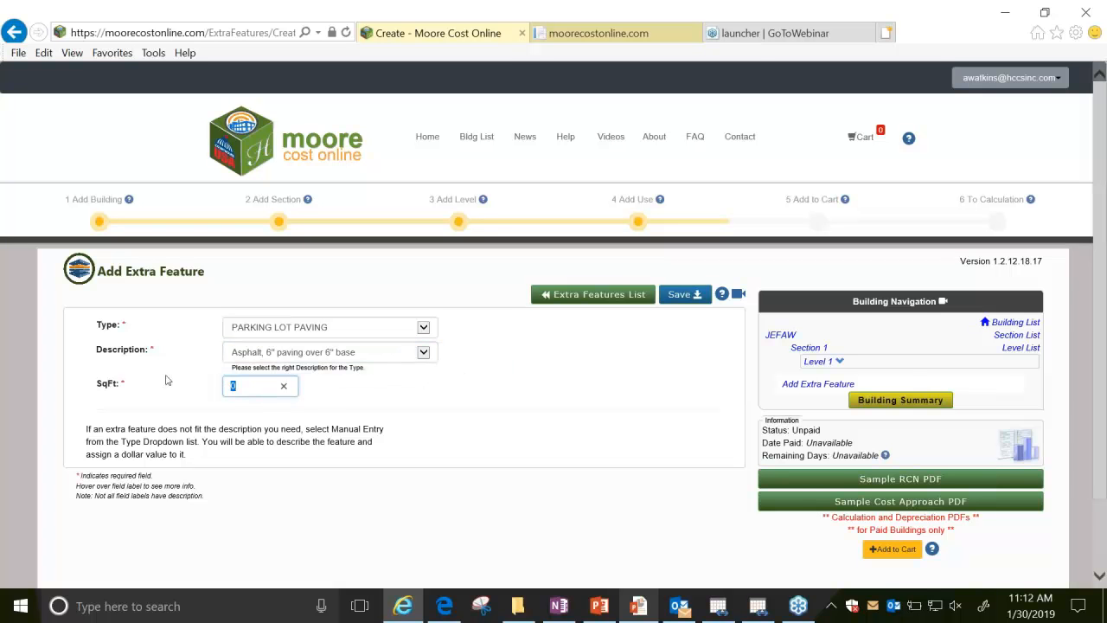
pyautogui.write('6600')
pyautogui.click(683, 296)
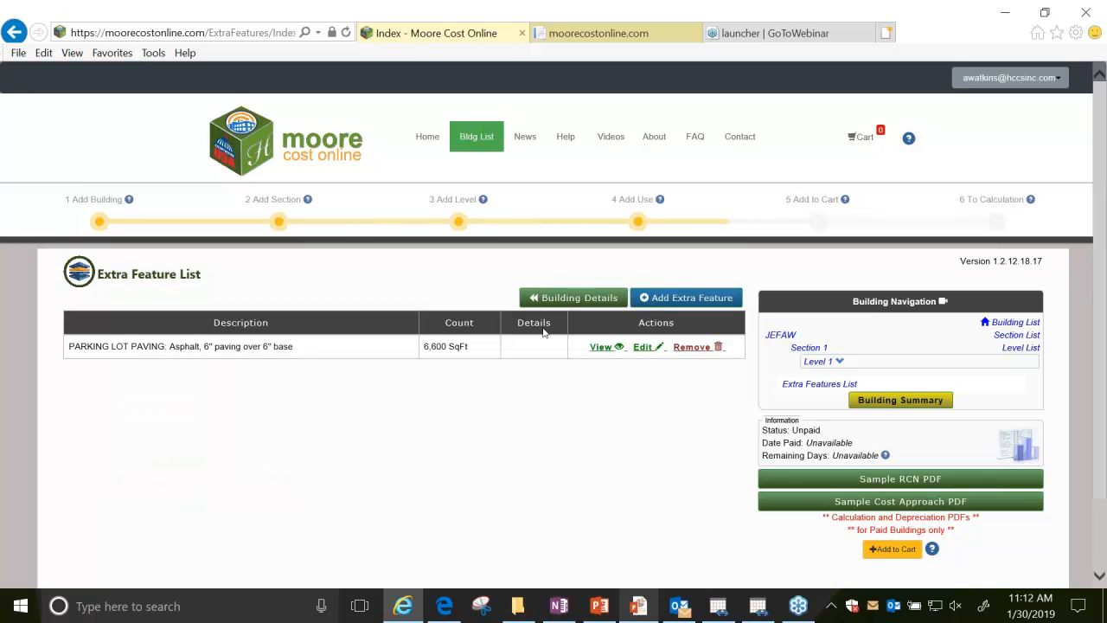
# Add a Canopies extra feature of average quality with good stucco underside, 84 square feet, and save it.
pyautogui.click(656, 303)
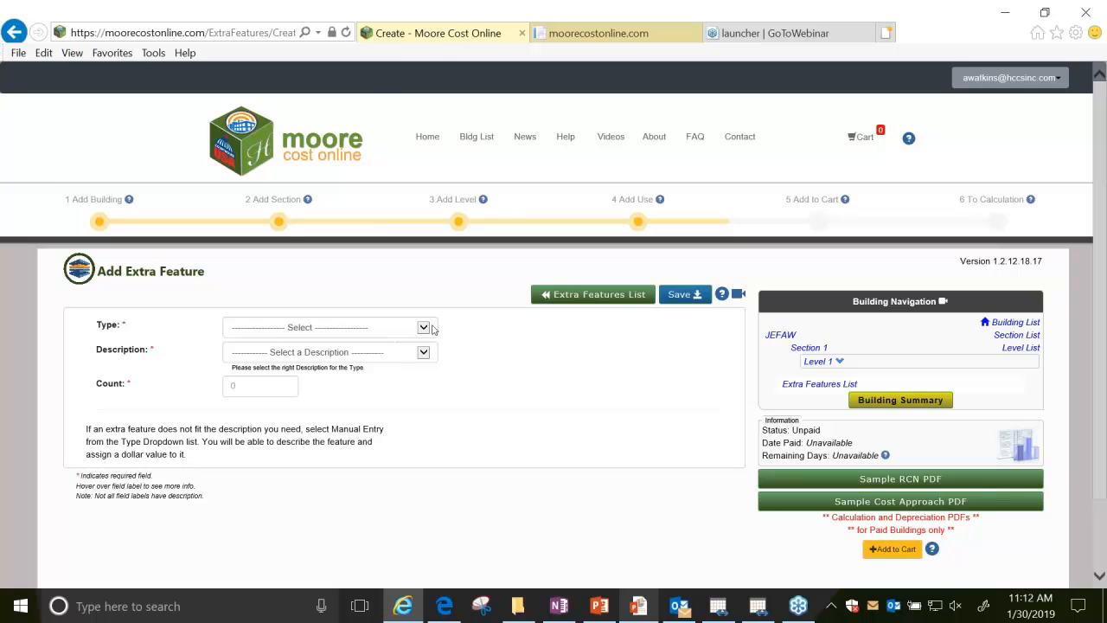
pyautogui.click(423, 328)
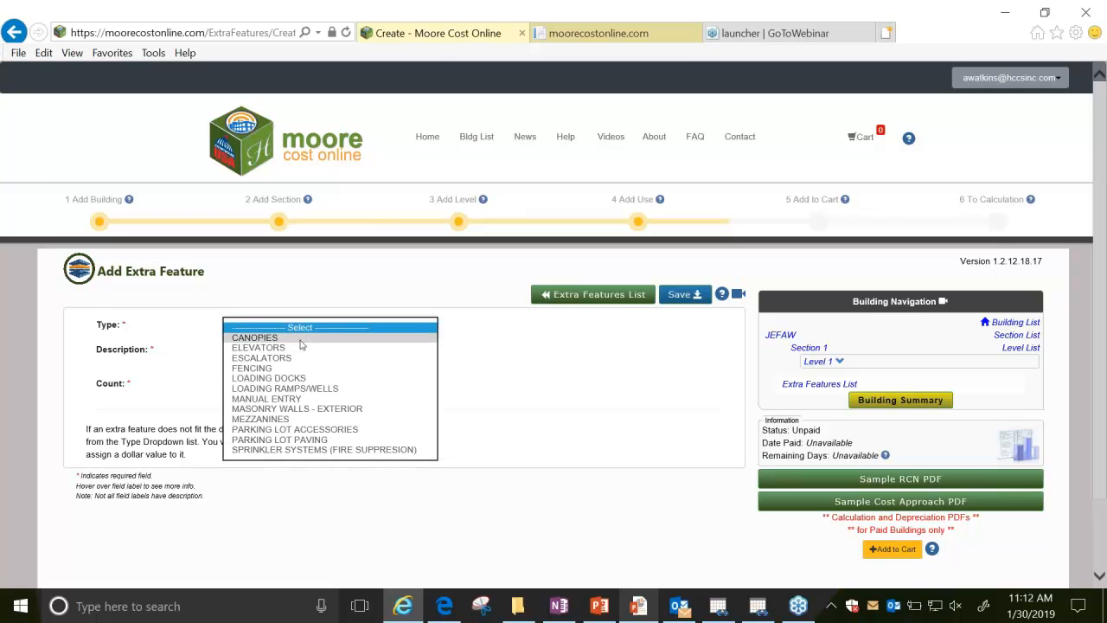
pyautogui.click(299, 338)
pyautogui.click(423, 353)
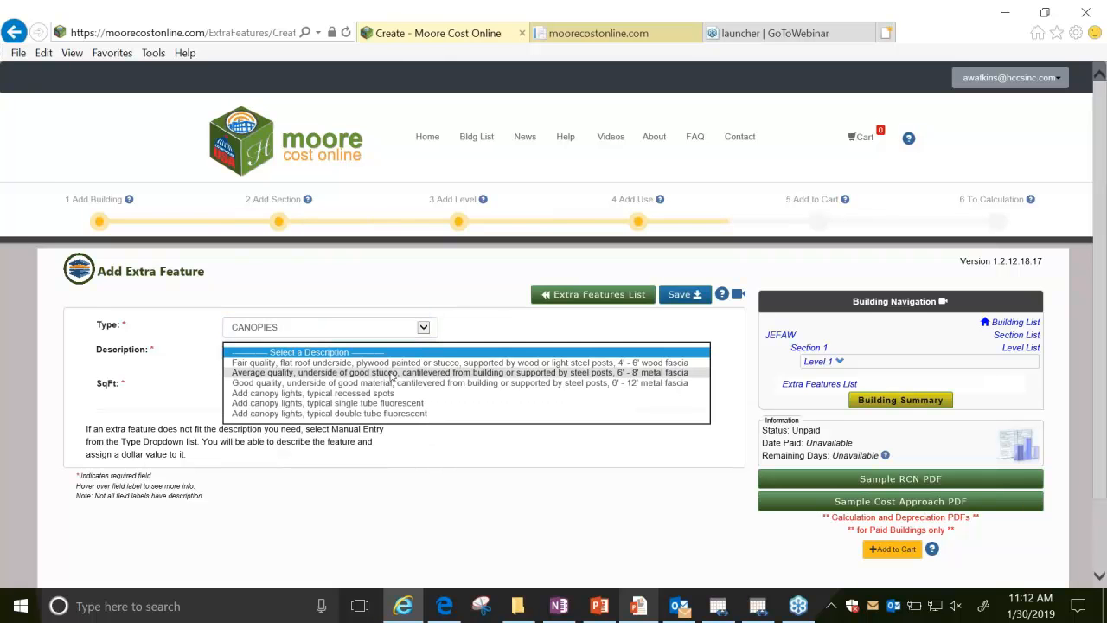
pyautogui.click(326, 374)
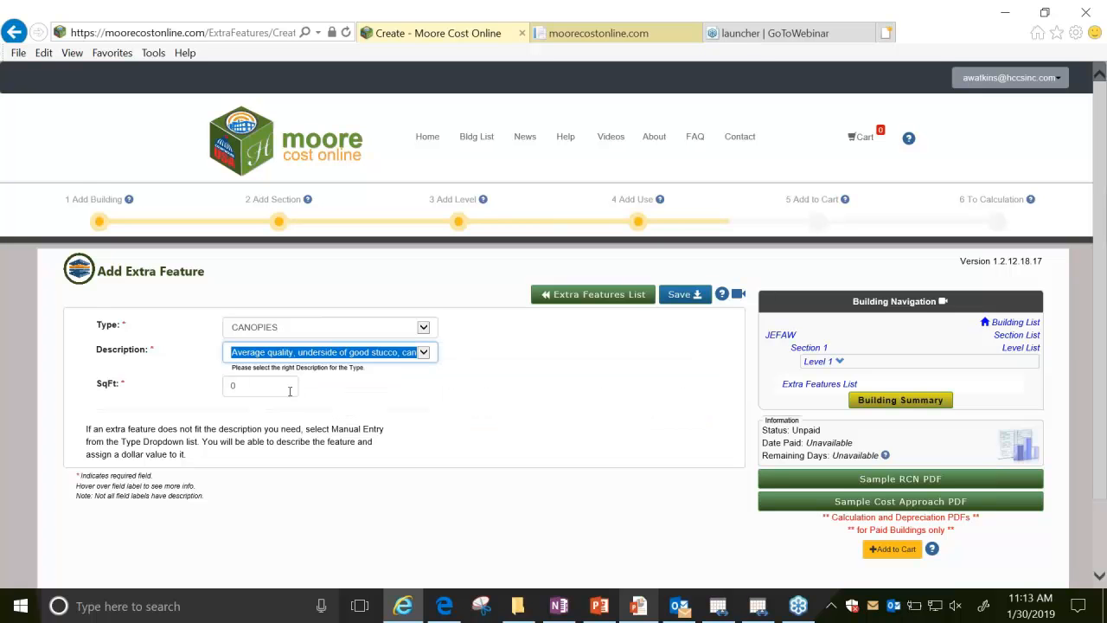
pyautogui.click(289, 388)
pyautogui.write('84')
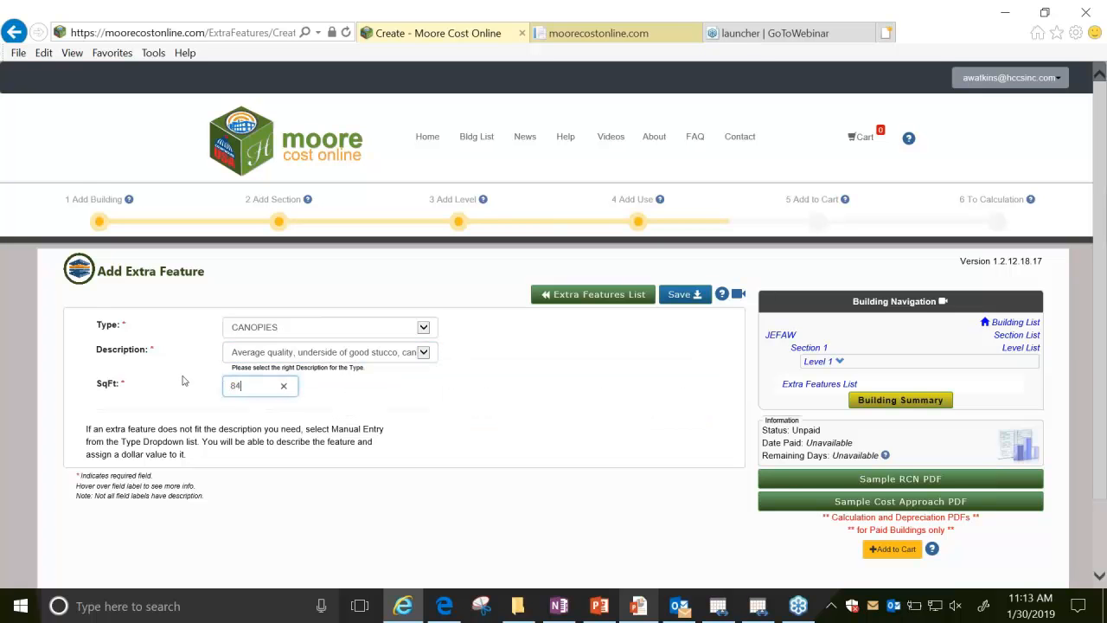
pyautogui.click(678, 295)
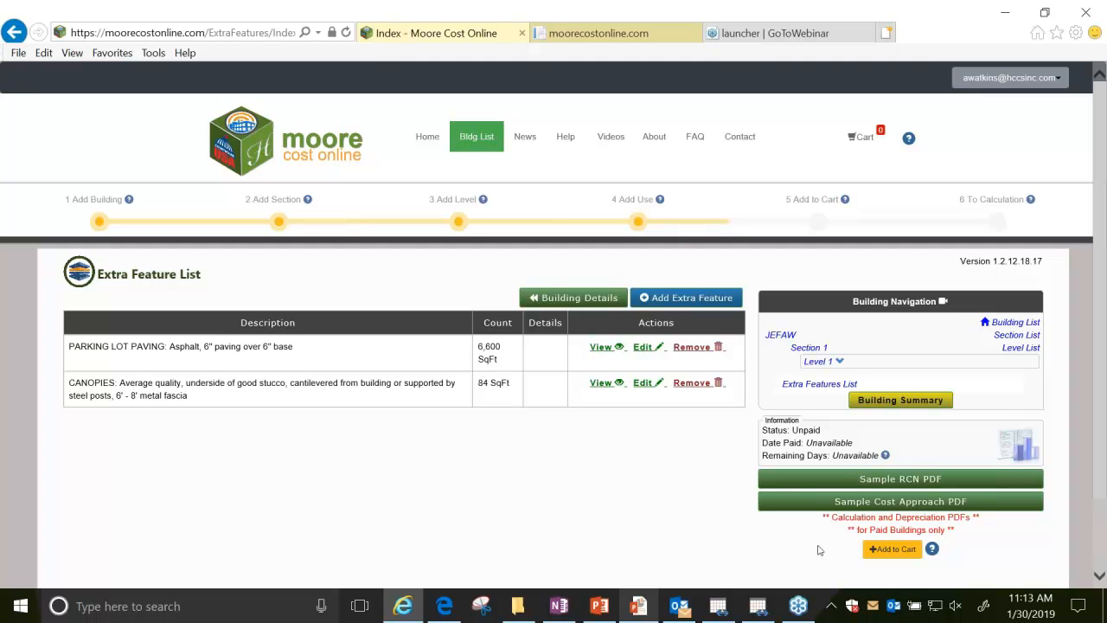
# Add the JEFAW building to the cart and complete checkout with the available contract pricing code.
pyautogui.click(894, 555)
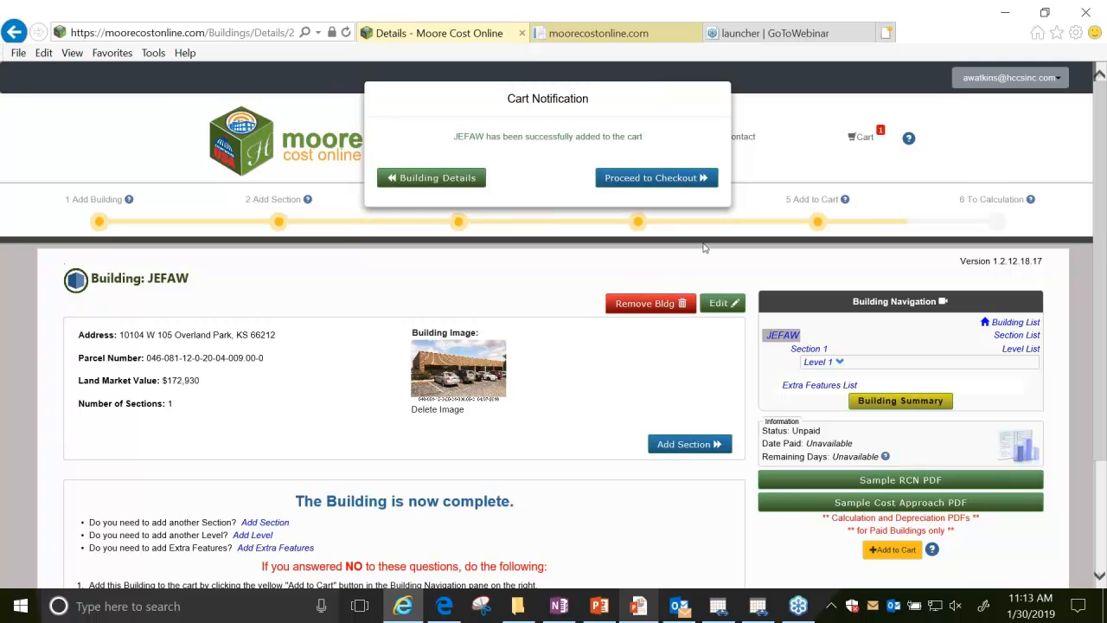
pyautogui.click(656, 177)
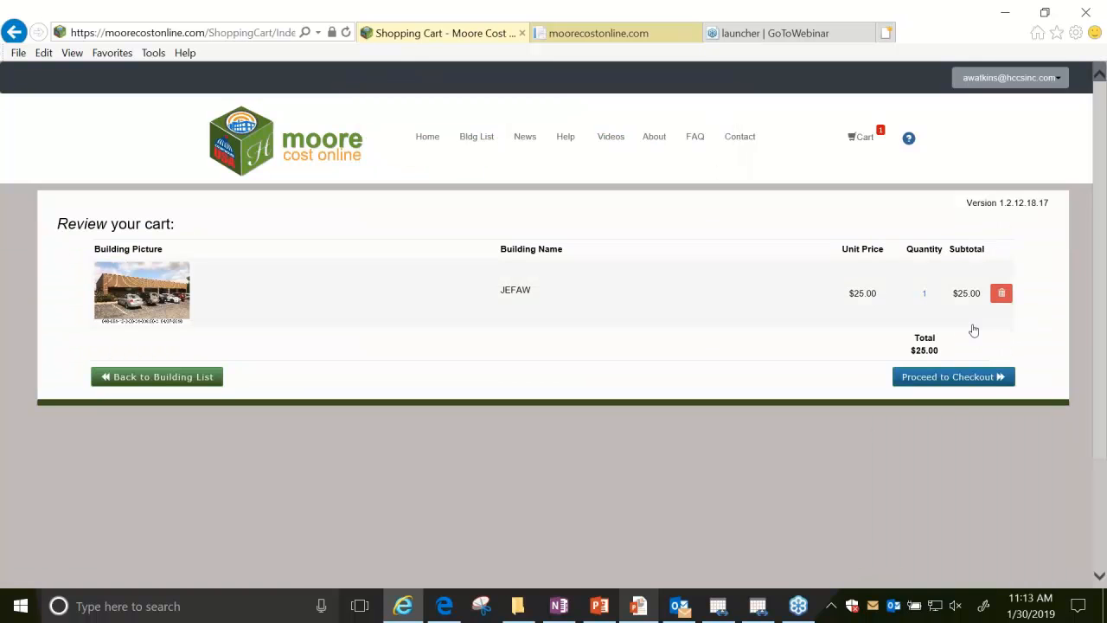
pyautogui.click(958, 379)
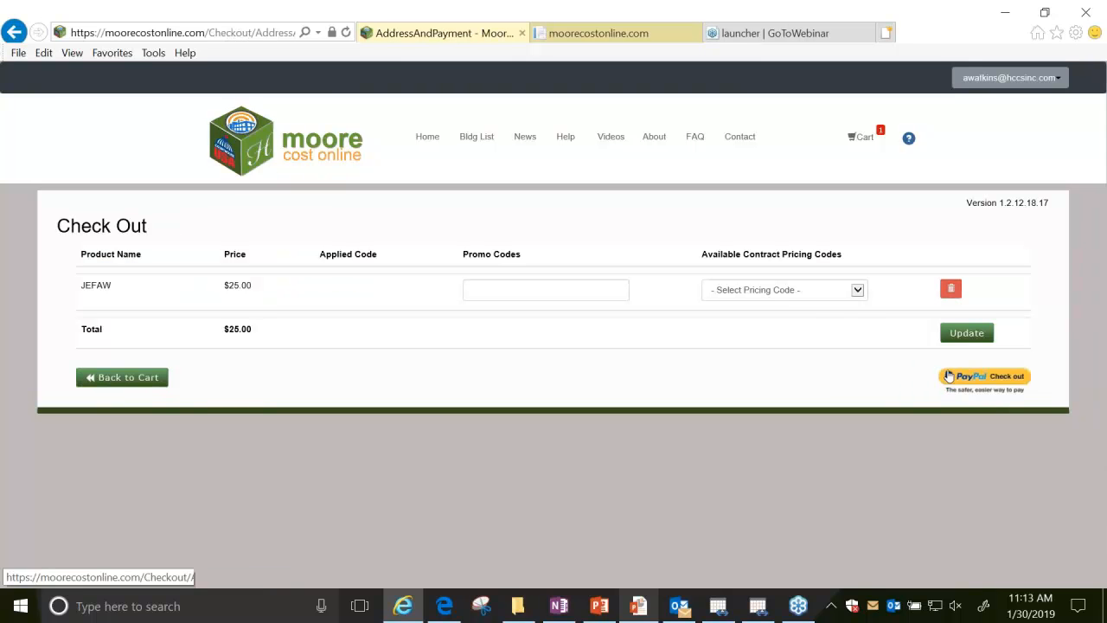
pyautogui.click(860, 290)
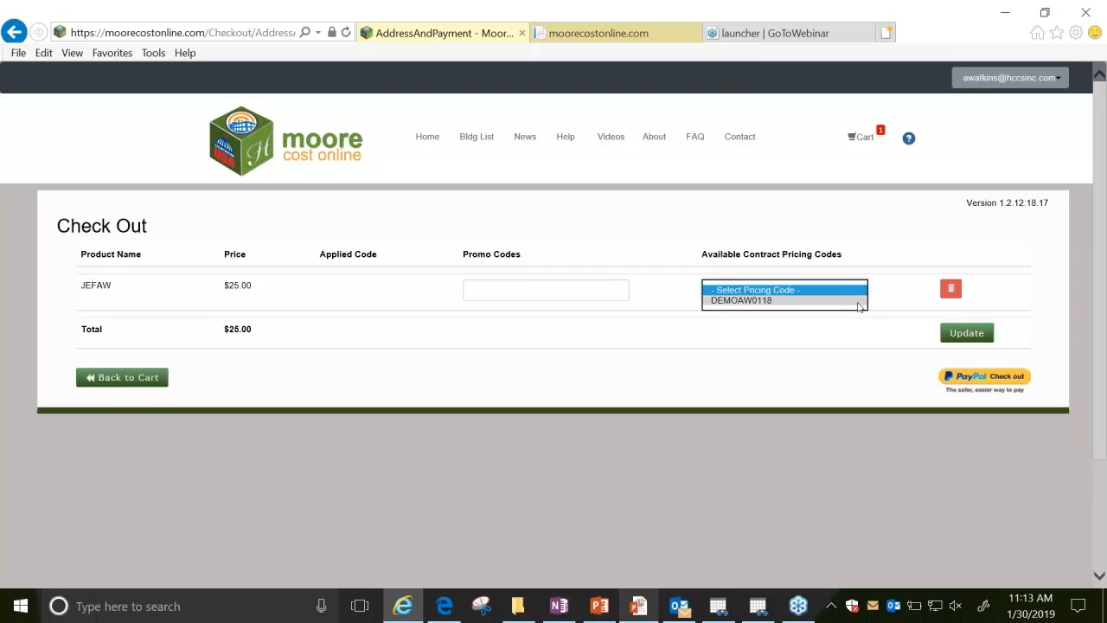
pyautogui.click(860, 301)
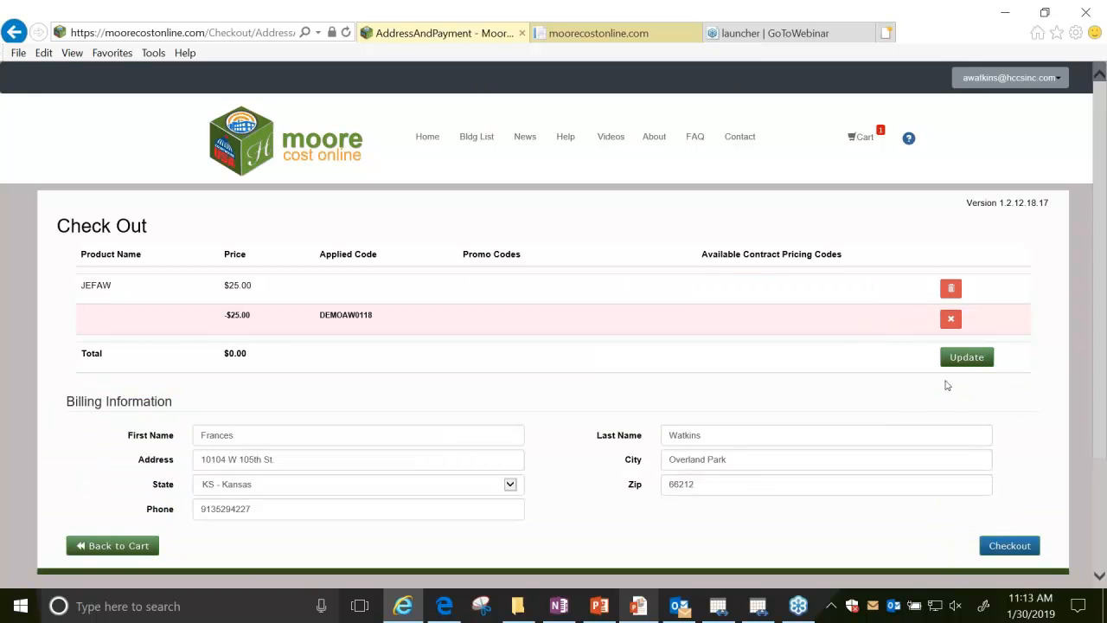
pyautogui.click(1012, 549)
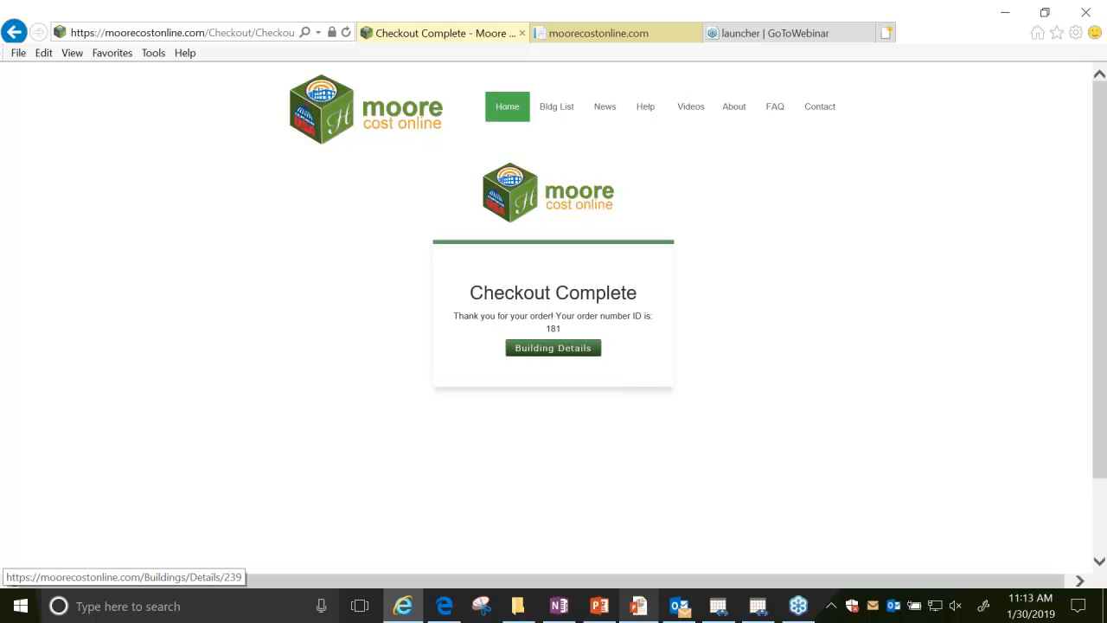
# Return to the building details, calculate the building's RCN, and review the report through its extra features and total.
pyautogui.click(579, 350)
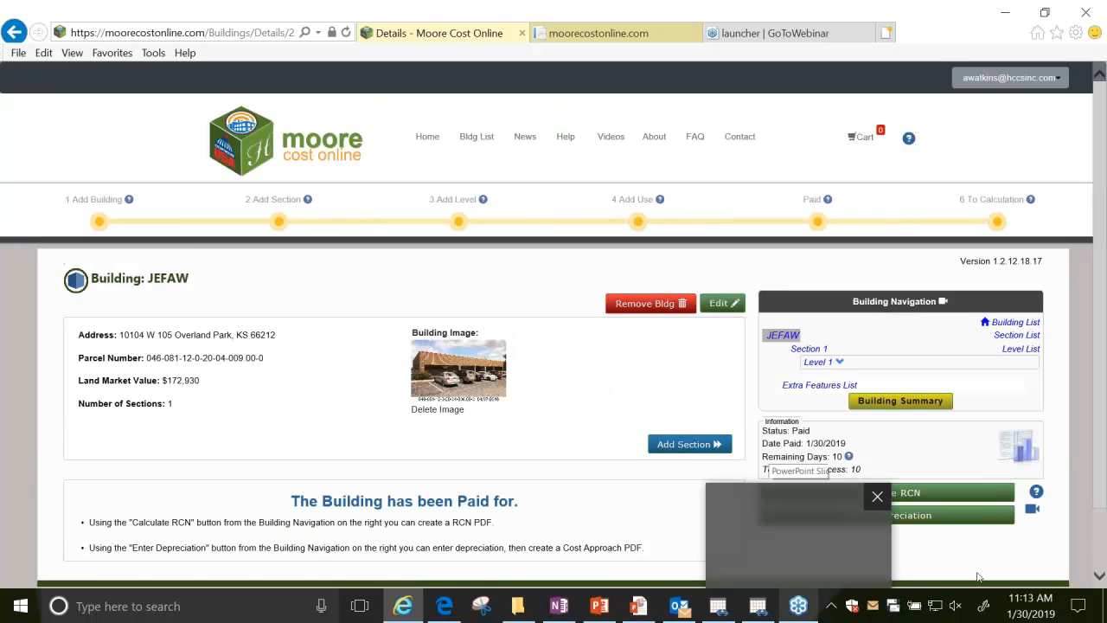
pyautogui.click(968, 495)
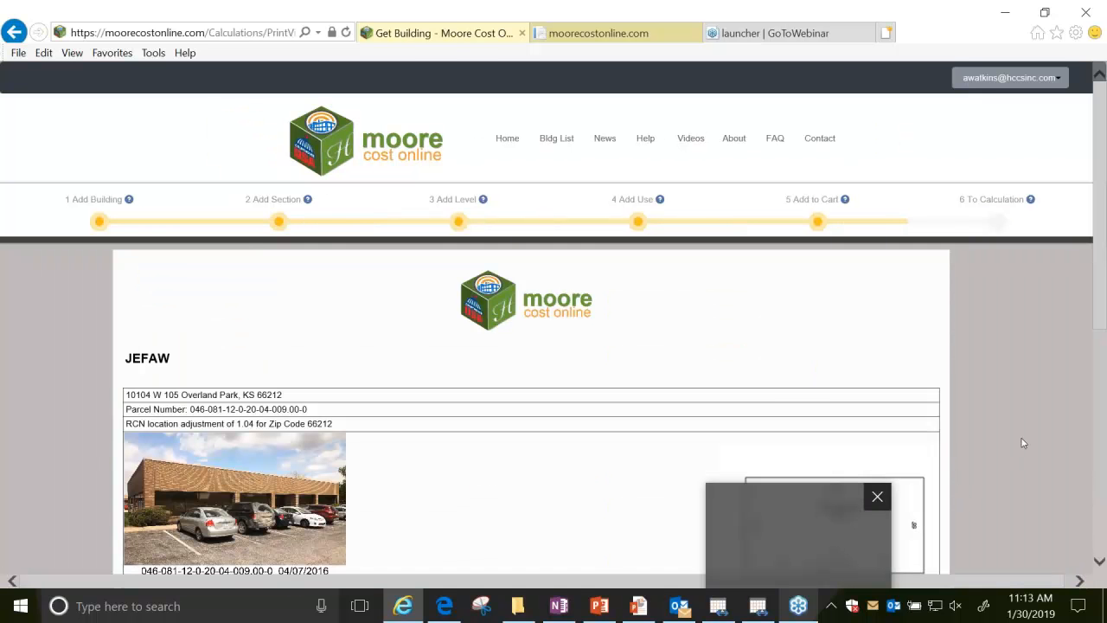
pyautogui.scroll(-3, 551, 367)
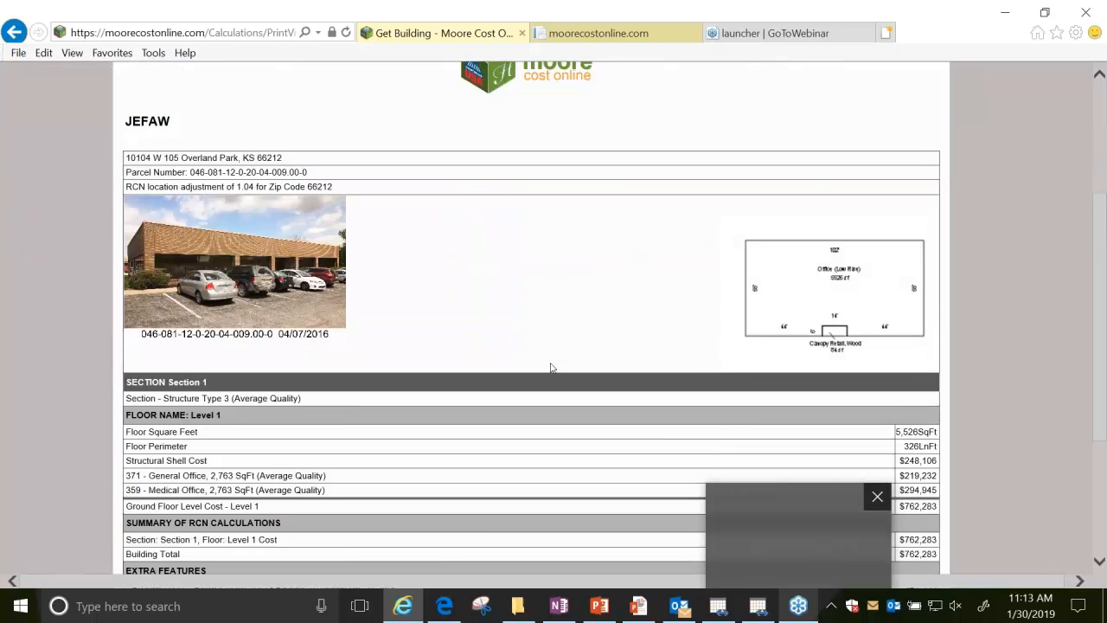
pyautogui.scroll(-3, 551, 368)
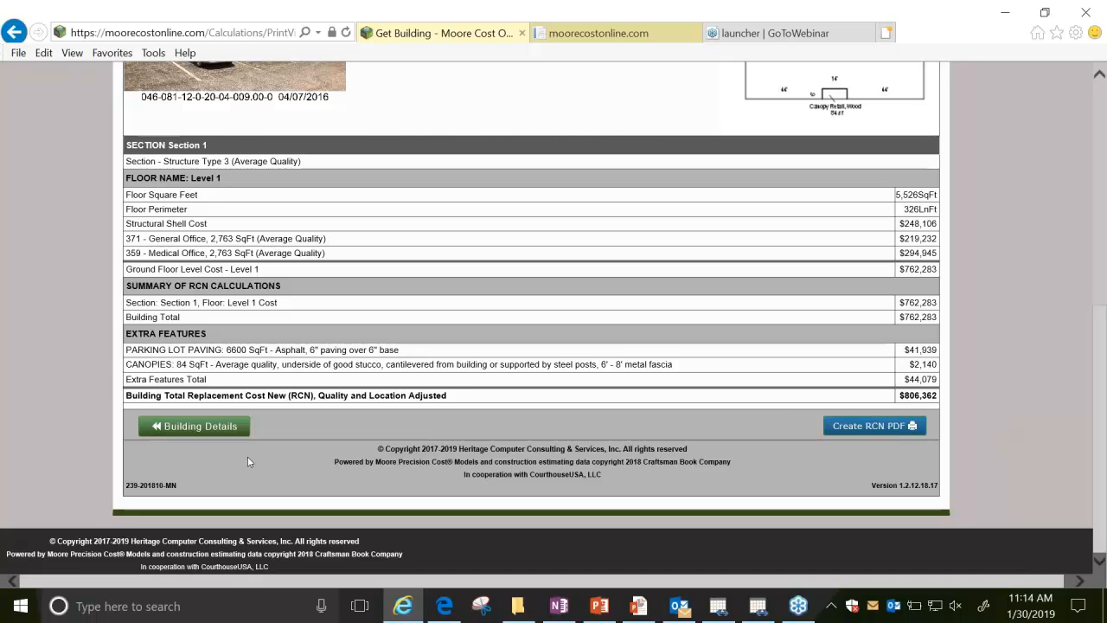
# Open the building's depreciation entry and set Section 1's structural shell to 10.0% physical and 3.0% functional depreciation.
pyautogui.click(227, 433)
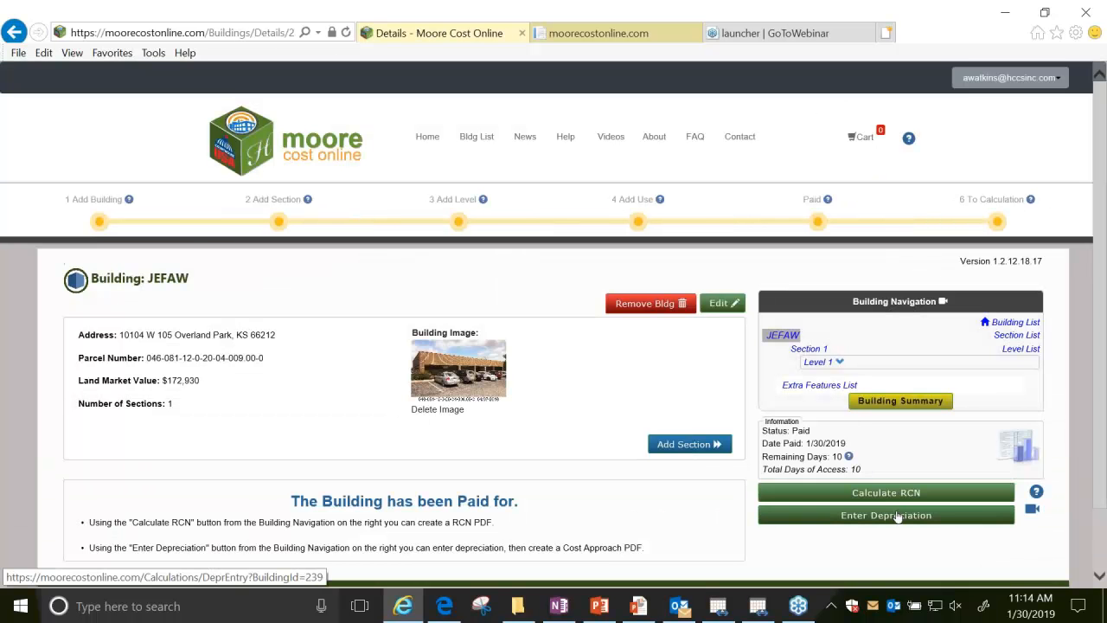
pyautogui.click(898, 515)
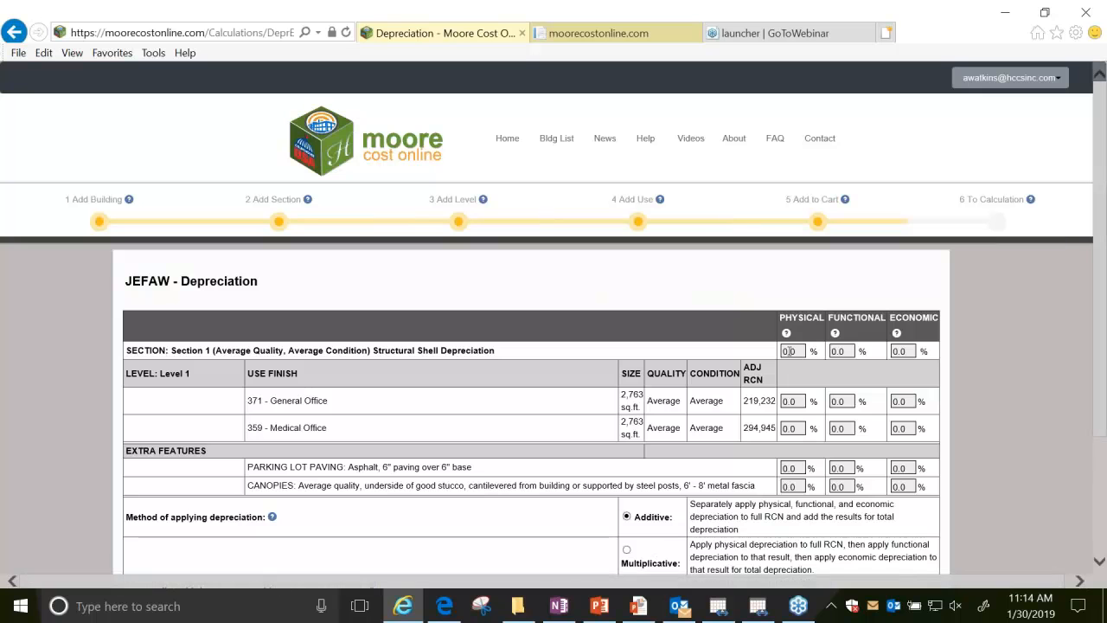
pyautogui.click(790, 351)
pyautogui.write('10')
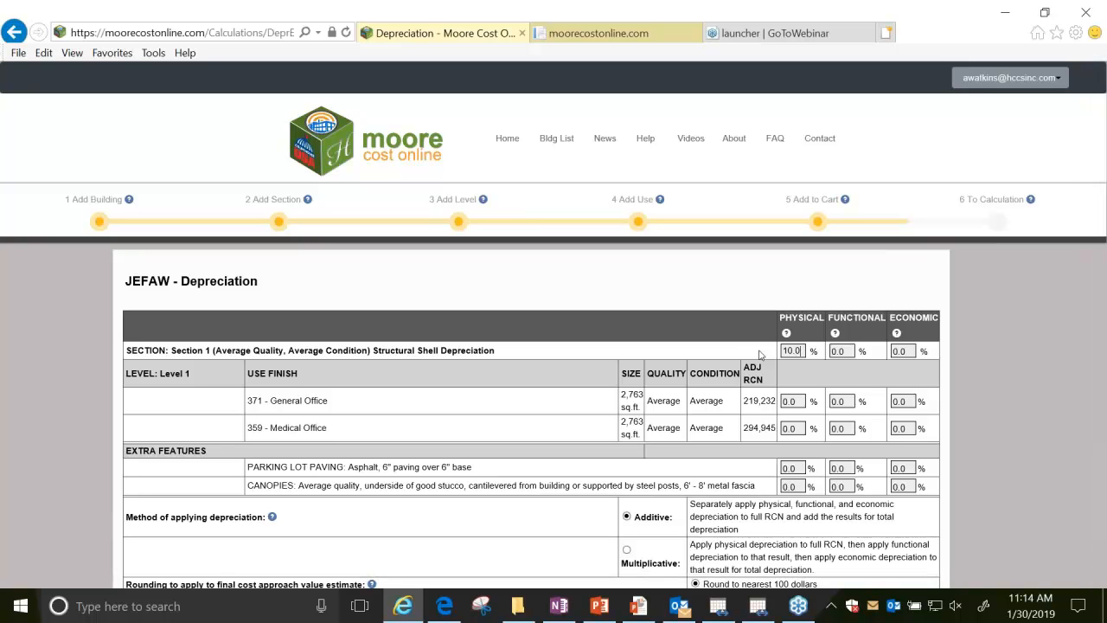
pyautogui.press('Tab')
pyautogui.write('3.0')
pyautogui.press('Tab')
# Set both the General Office and Medical Office uses to 10.0% physical and 3.0% functional depreciation.
pyautogui.press('Tab')
pyautogui.write('10.0')
pyautogui.press('Tab')
pyautogui.write('3.0')
pyautogui.press('Tab')
pyautogui.press('Tab')
pyautogui.write('10.0')
# Set physical and functional depreciation to 7.0% and 3.0% for the parking lot paving, and 5.0% and 1.0% for the canopies.
pyautogui.press('Tab')
pyautogui.write('3.0')
pyautogui.press('Tab')
pyautogui.press('Tab')
pyautogui.write('7.0')
pyautogui.press('Tab')
pyautogui.write('3.0')
pyautogui.press('Tab')
pyautogui.press('Tab')
pyautogui.write('5.0')
pyautogui.press('Tab')
pyautogui.write('1.0')
pyautogui.press('Tab')
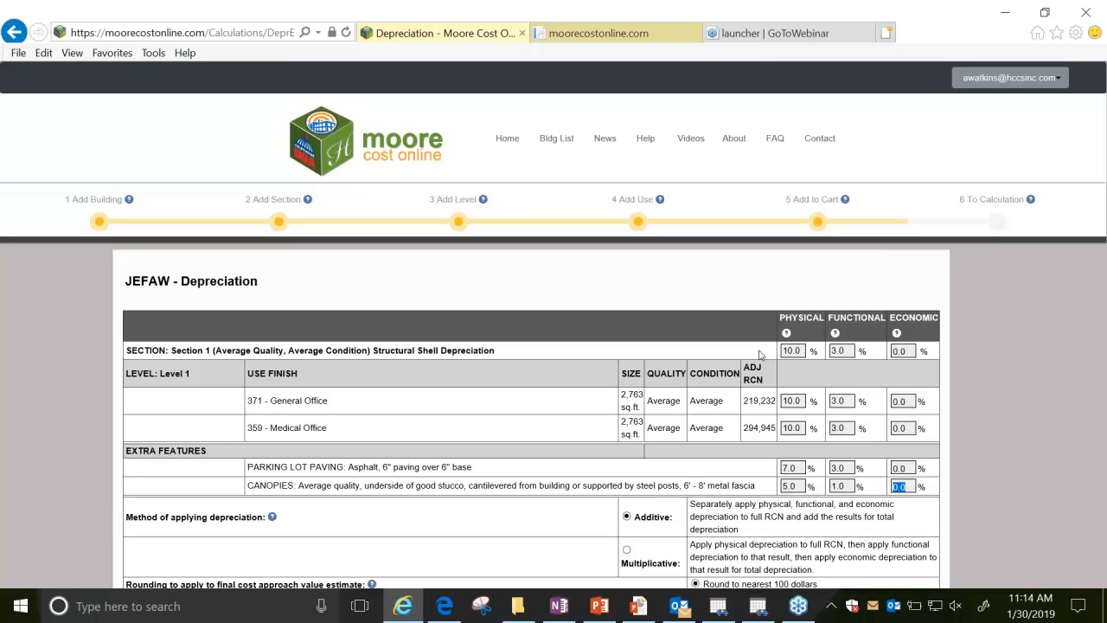
# Save and calculate the depreciation, and review the Cost Approach Value Estimate down to the estimated total value.
pyautogui.scroll(-2, 1033, 369)
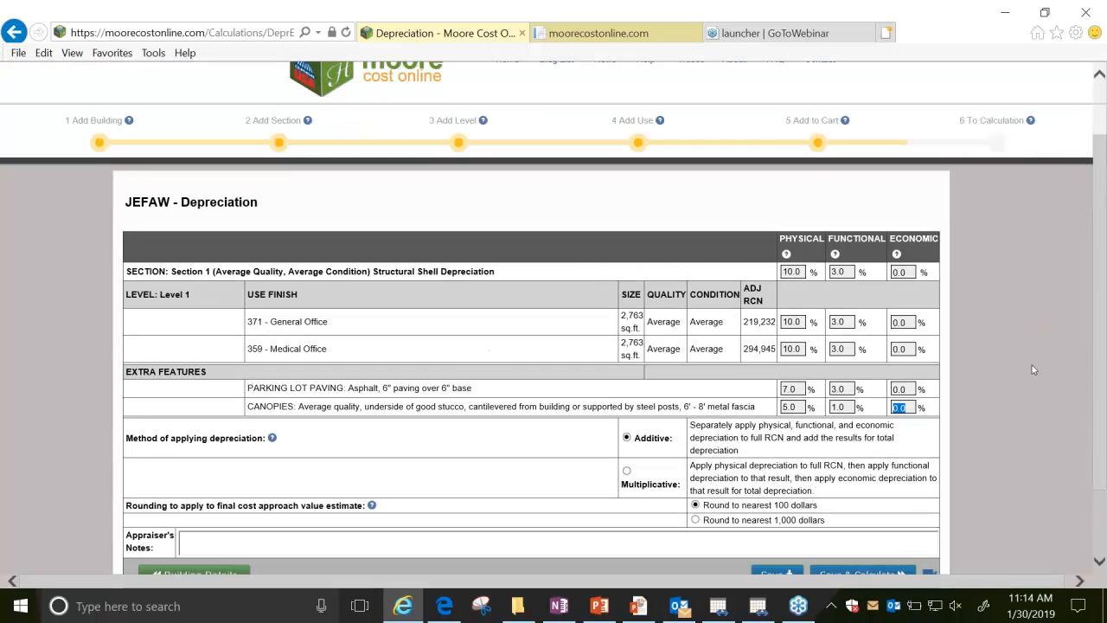
pyautogui.scroll(-2, 1033, 369)
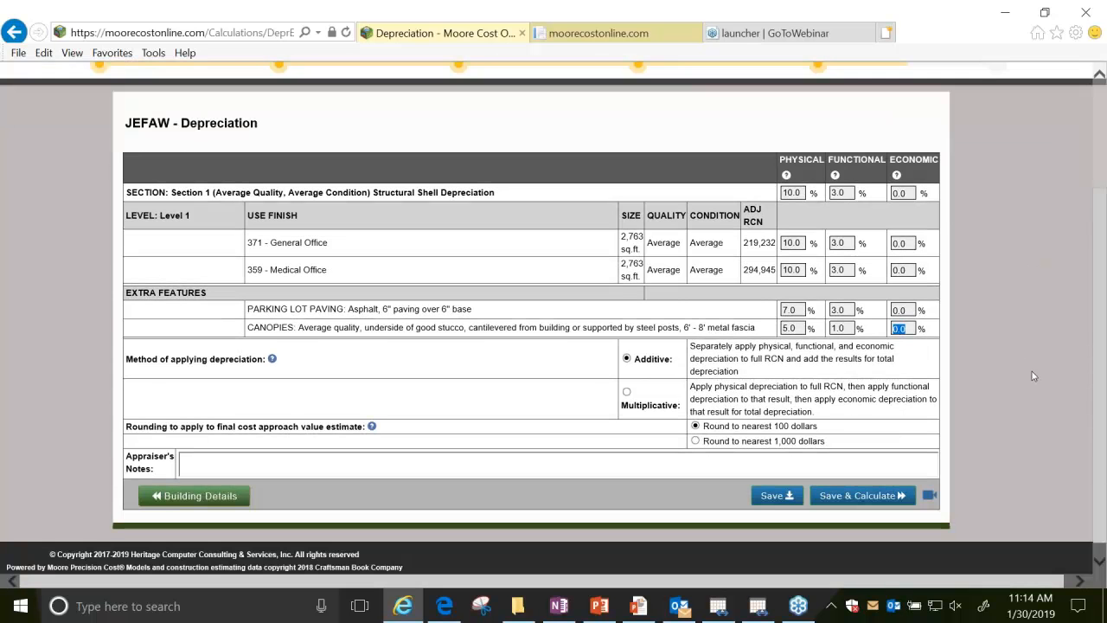
pyautogui.click(861, 500)
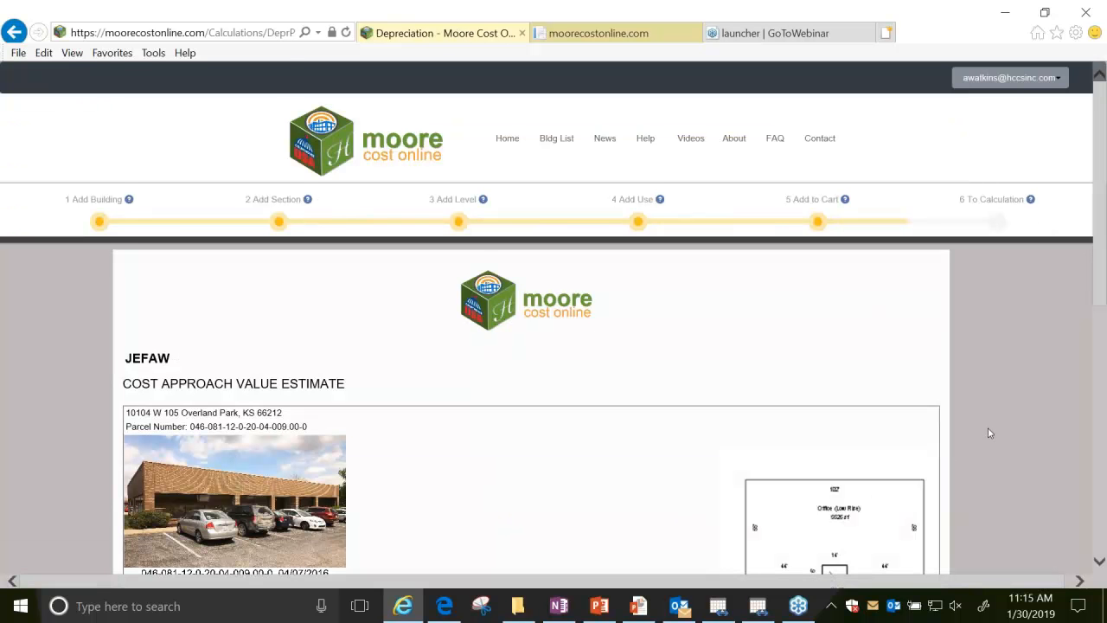
pyautogui.scroll(-2, 990, 432)
pyautogui.scroll(-4, 988, 433)
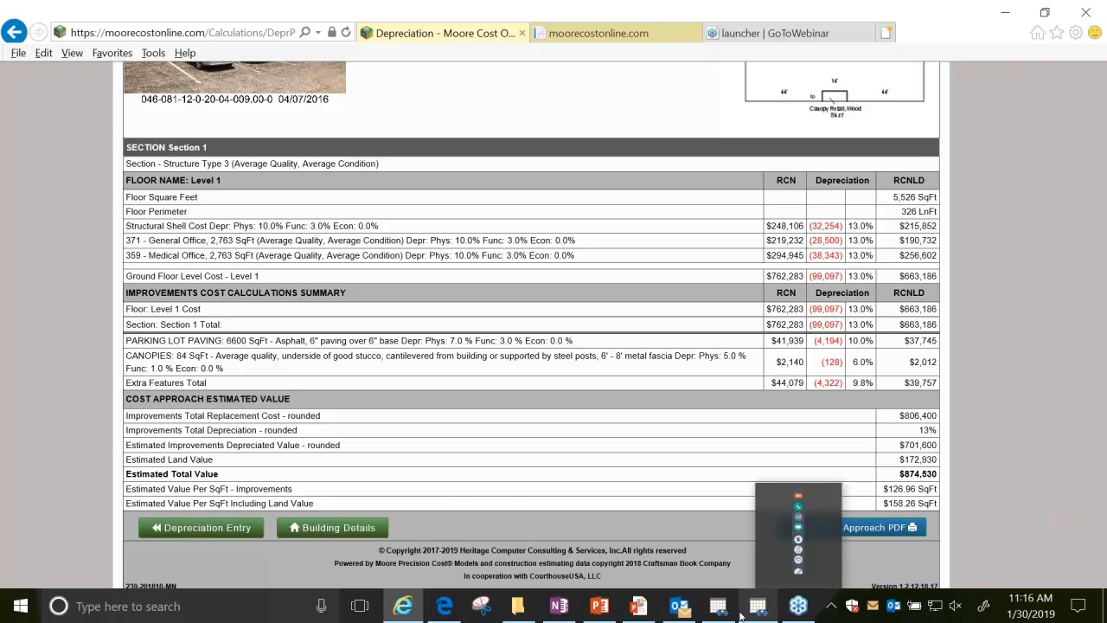
# Switch to the running PowerPoint slide show and advance from the Registration slide to the Optopi Brewing Building Info slide.
pyautogui.moveTo(638, 608)
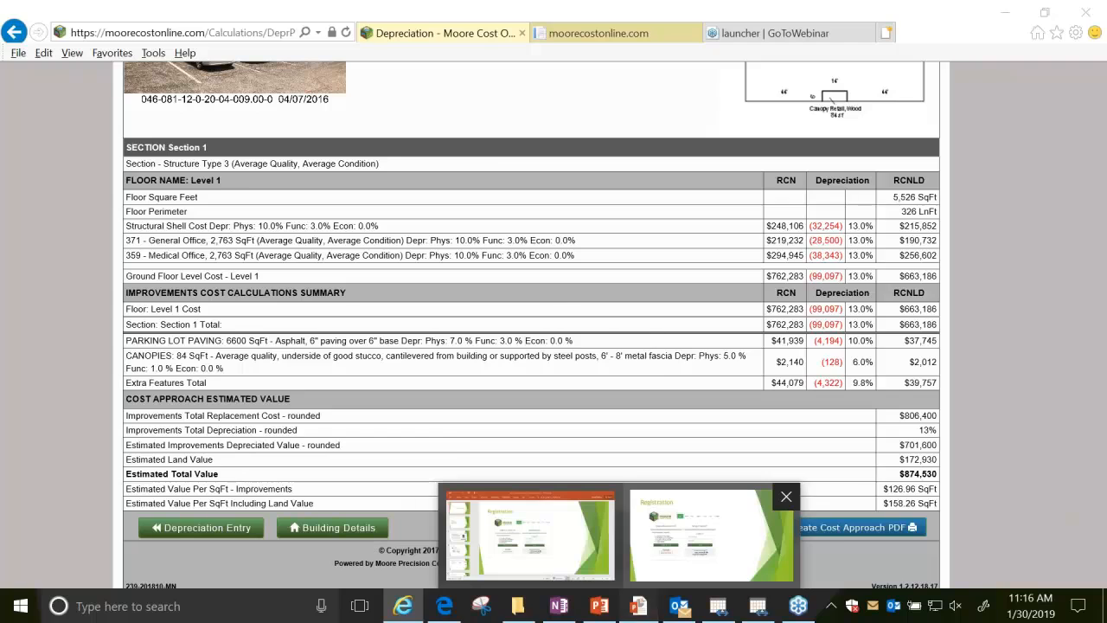
pyautogui.click(709, 532)
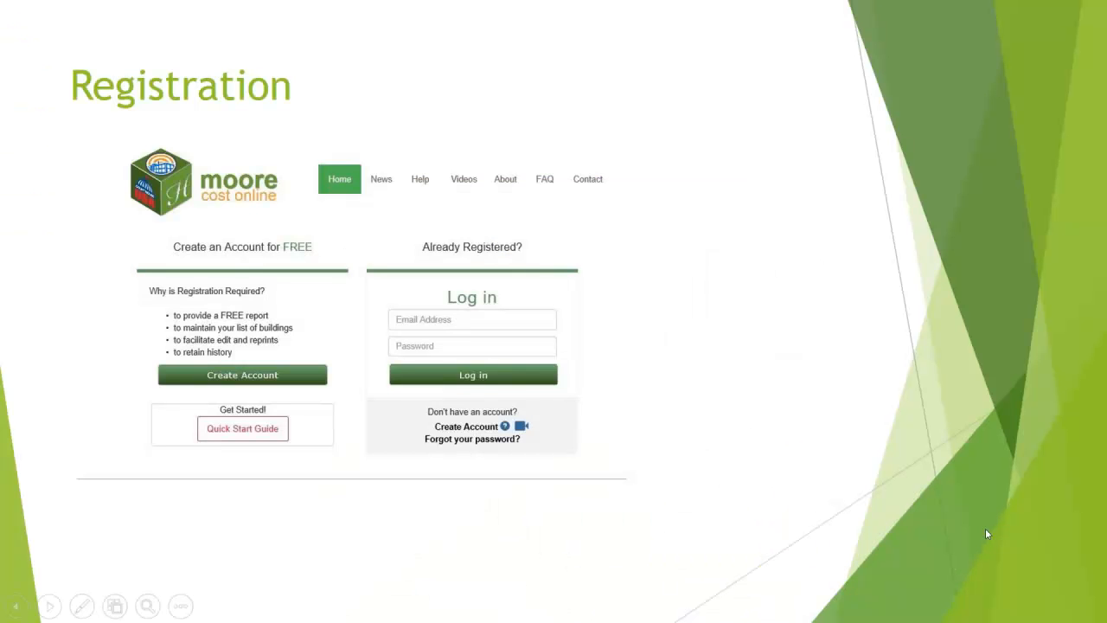
pyautogui.press('Right')
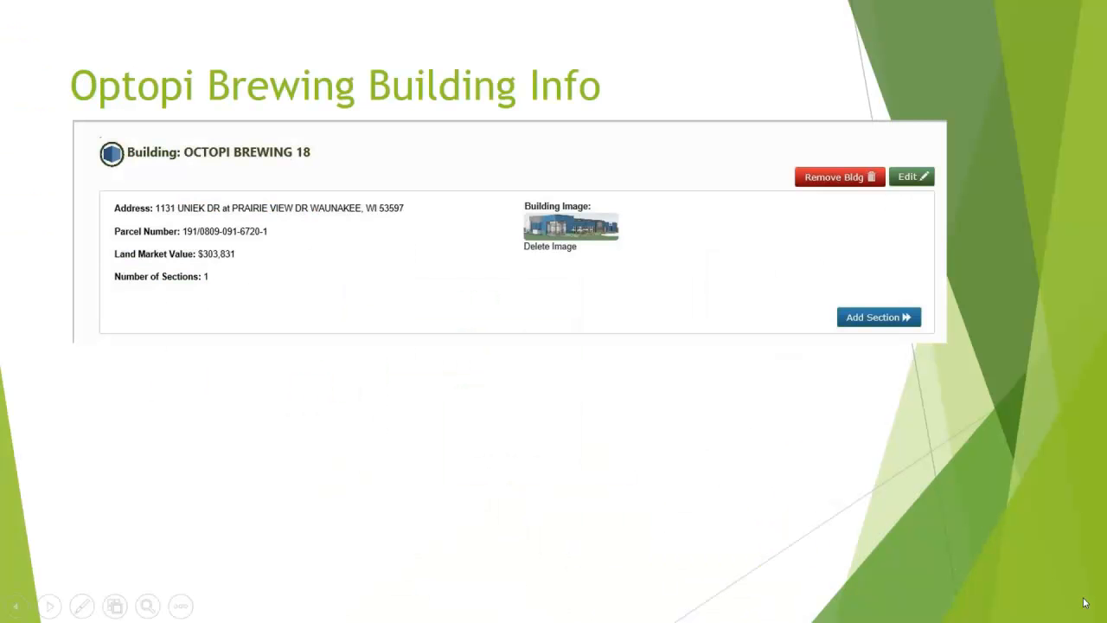